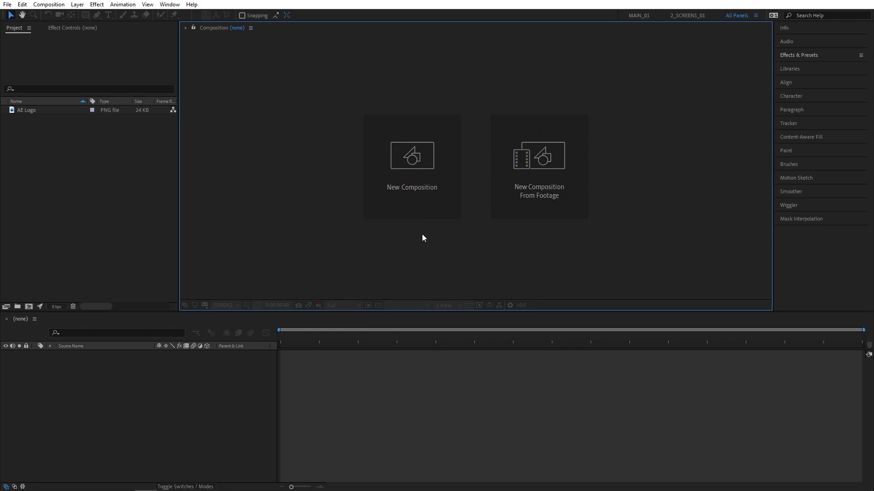
Create a composition named Logo and add the AE Logo image to it
click(417, 209)
text(Logo)
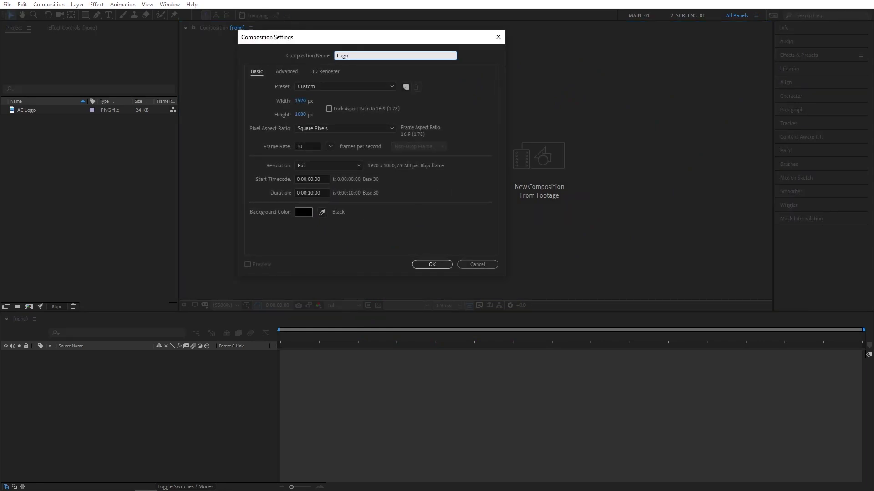
key(Return)
drag(37, 110, 113, 364)
Scale the AE Logo layer to 40% and start another new composition
key(s)
click(186, 362)
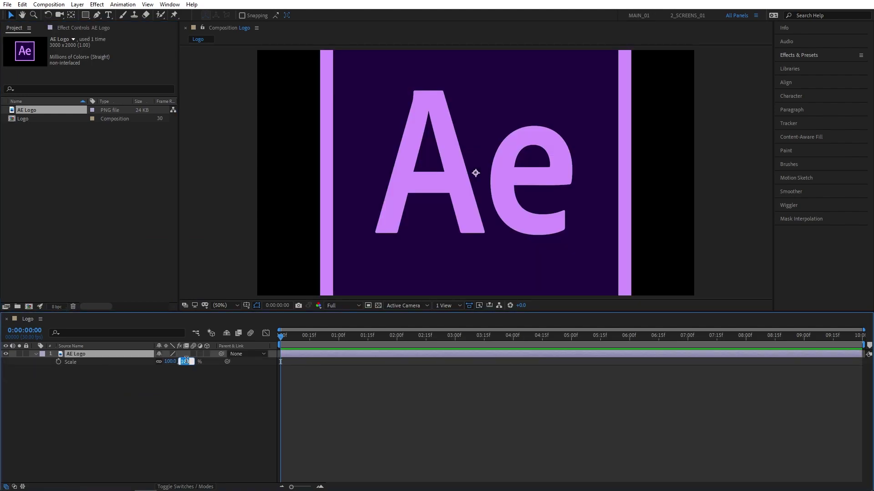
text(40)
key(Return)
click(93, 265)
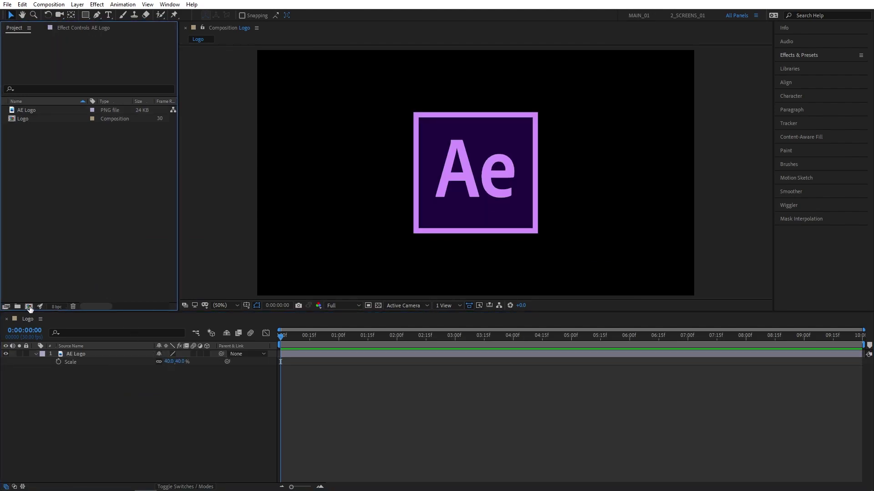
click(29, 307)
Name the new comp Main and add the Logo comp as a hidden 3D layer
text(Main)
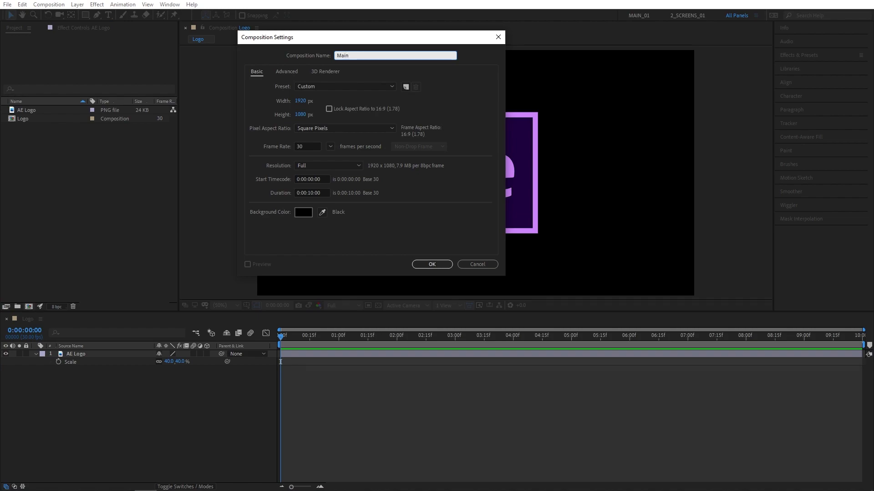
key(Return)
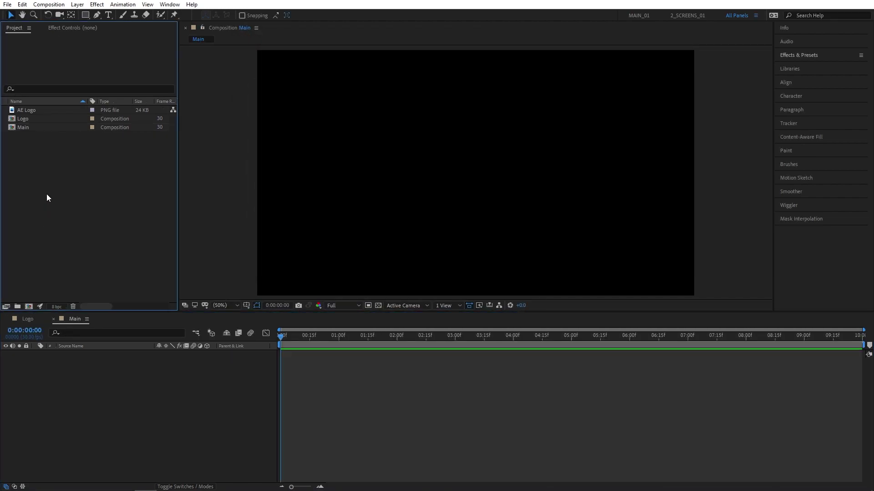
drag(23, 119, 61, 375)
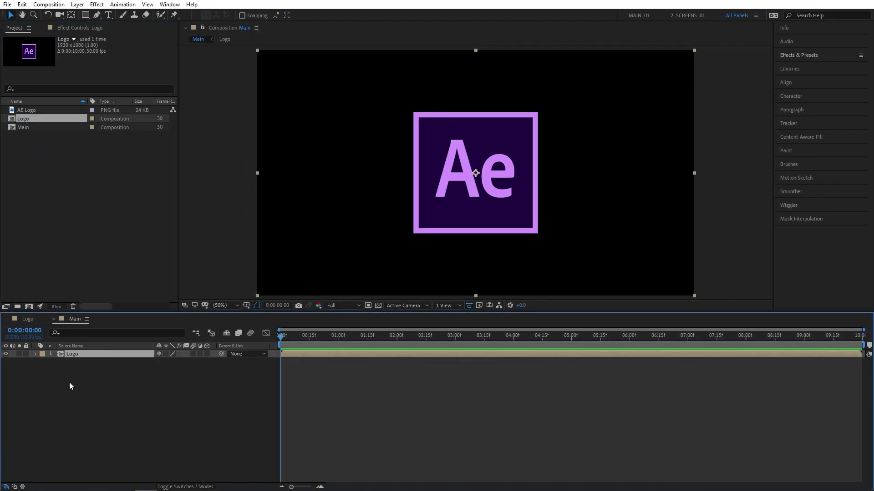
click(191, 487)
click(191, 487)
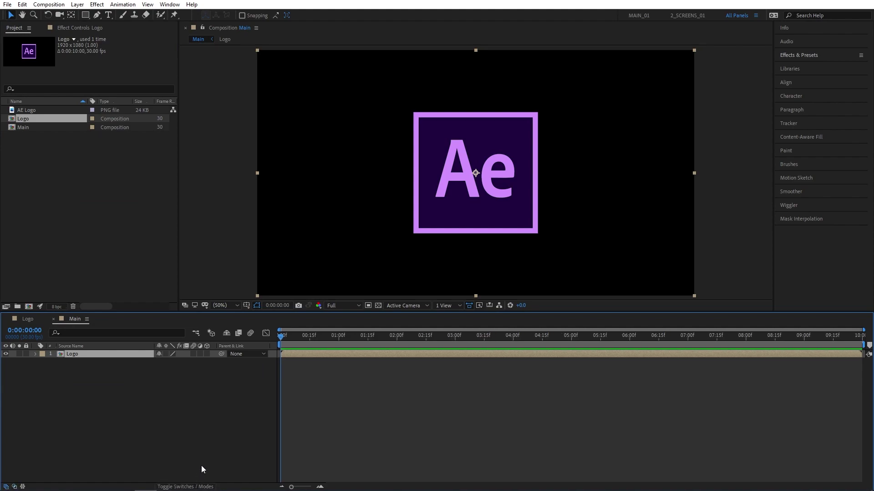
click(206, 354)
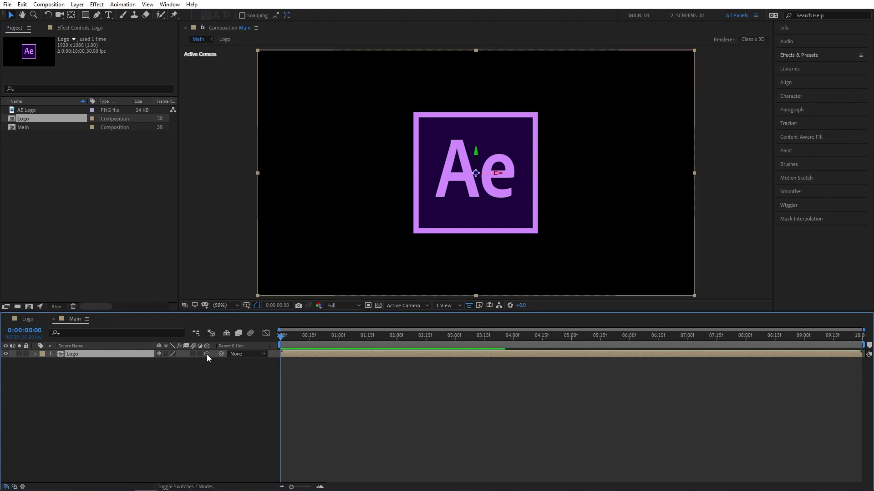
click(6, 354)
Add a new solid layer named Particles to Main
right_click(95, 395)
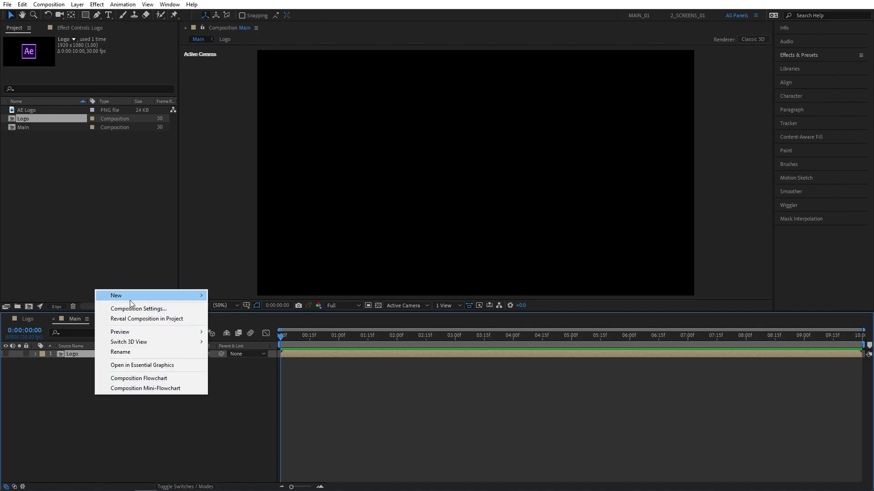
mouse_move(130, 297)
click(235, 319)
text(Particles)
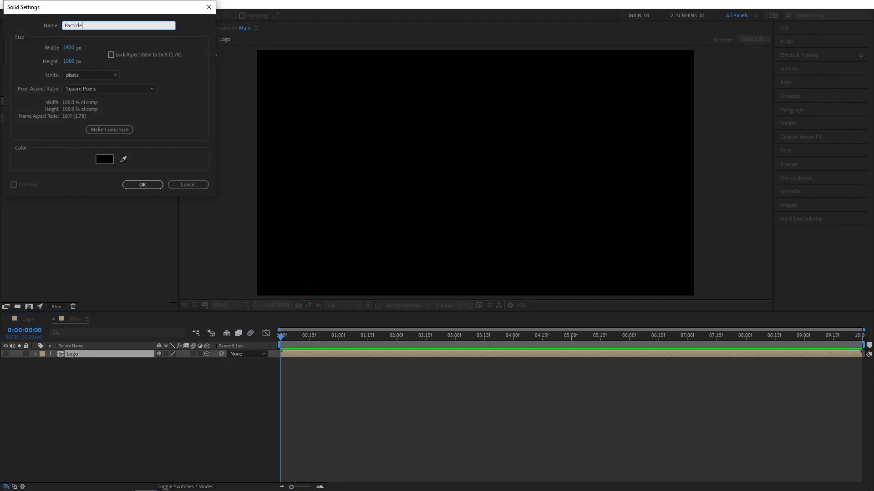
key(Return)
click(799, 55)
Apply Particular to Particles with 10000 particles/sec and Emitter Type set to Layer
click(799, 66)
text(partic)
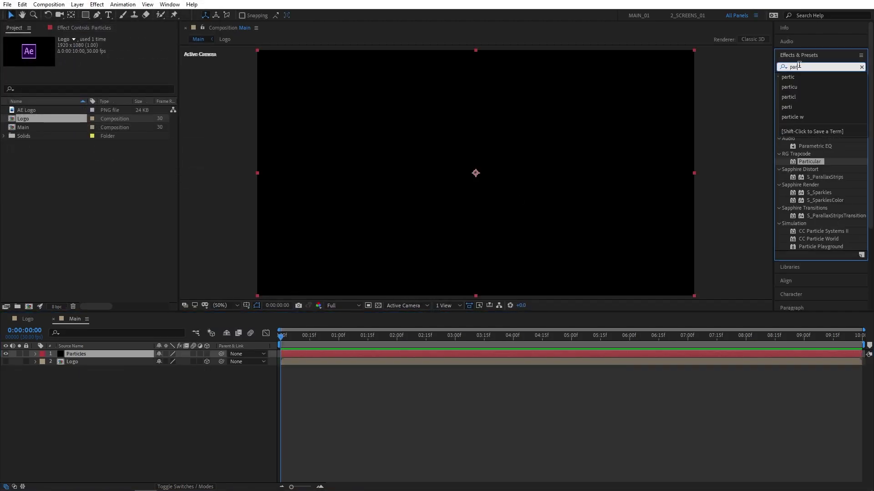
click(99, 371)
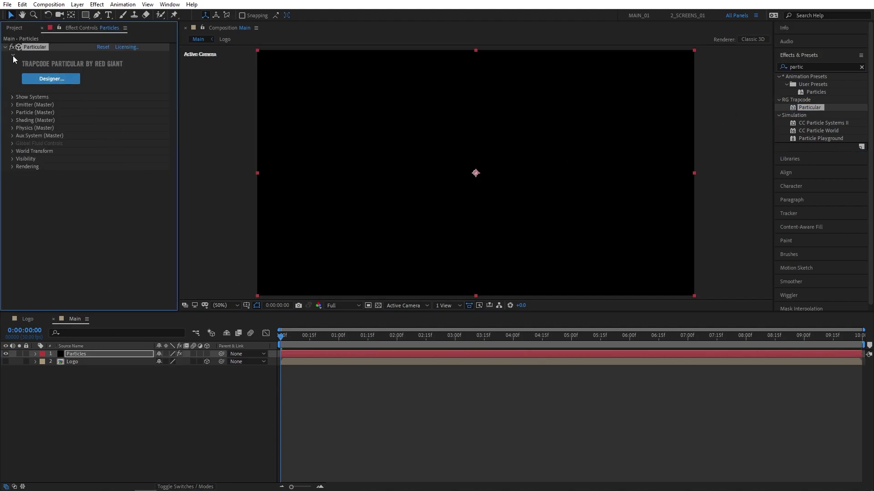
click(13, 55)
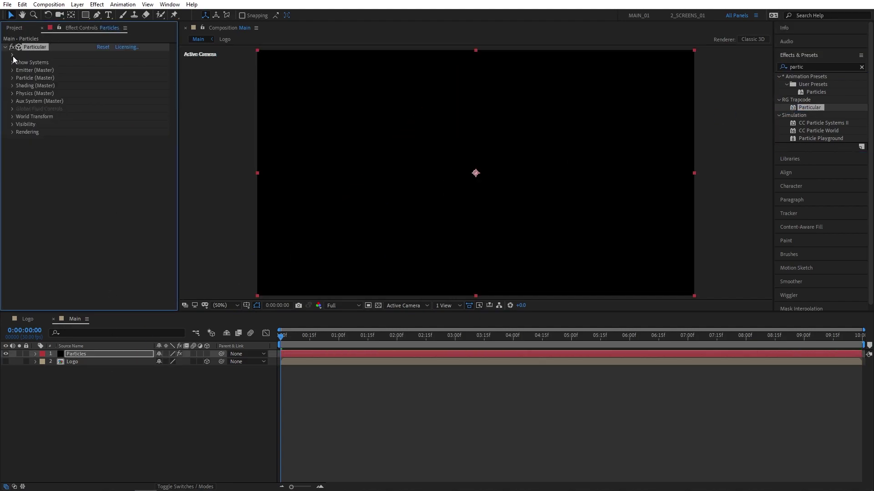
click(12, 70)
click(102, 86)
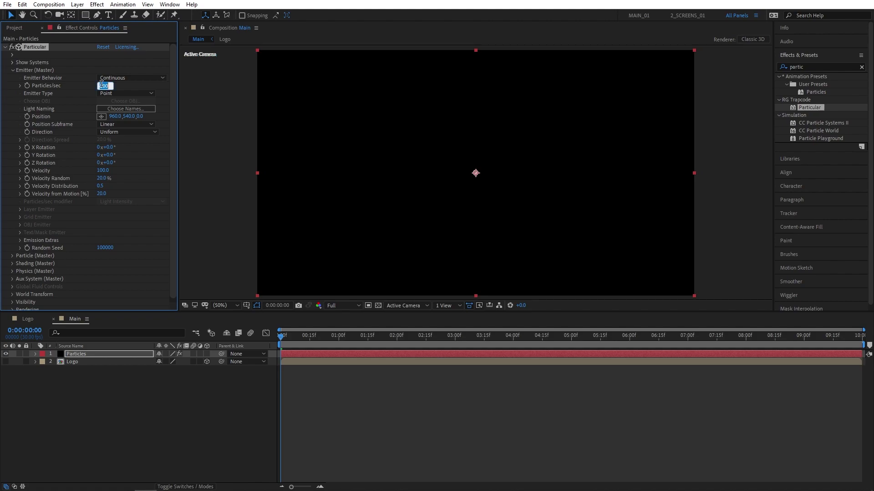
text(10000)
click(125, 93)
click(114, 150)
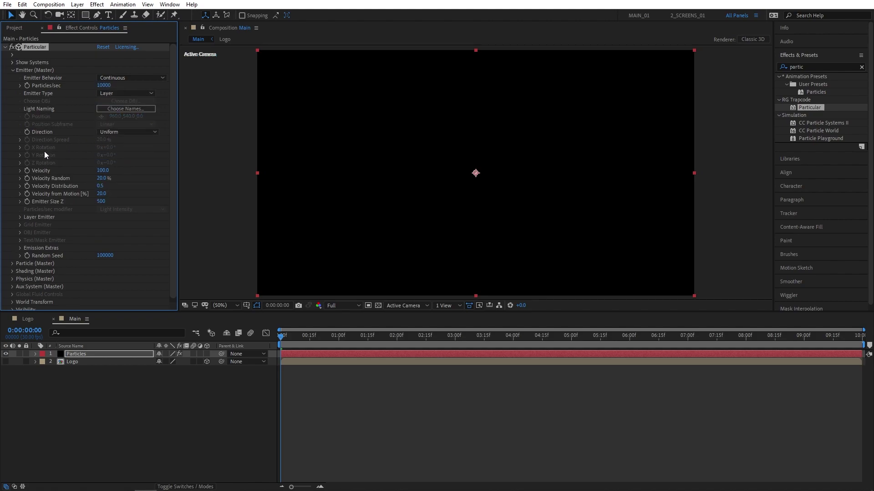
Set Velocity to 0 and Emitter Size Z to 50, and use Logo as the emitter layer
click(102, 171)
text(0)
key(Return)
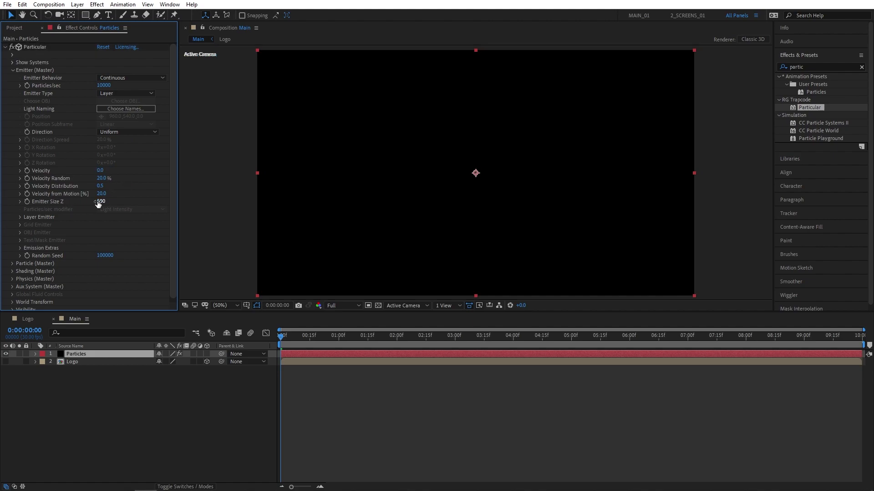
click(100, 202)
text(50)
key(Return)
click(20, 217)
click(129, 225)
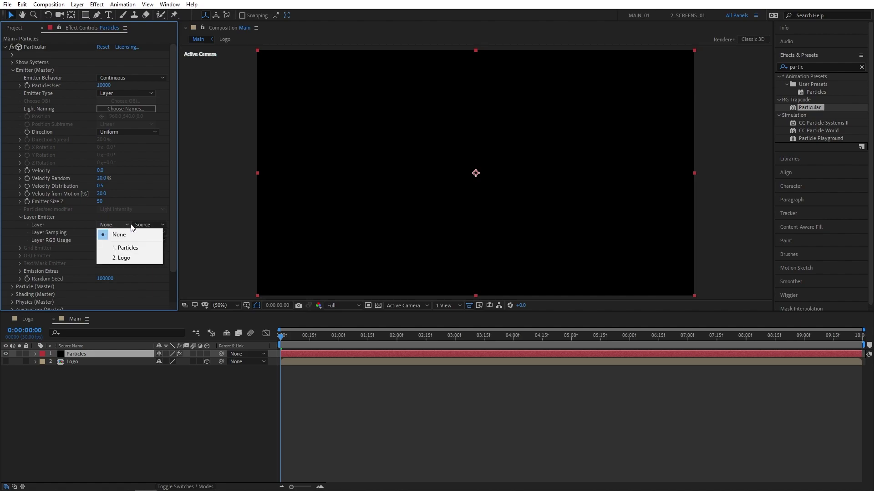
click(127, 258)
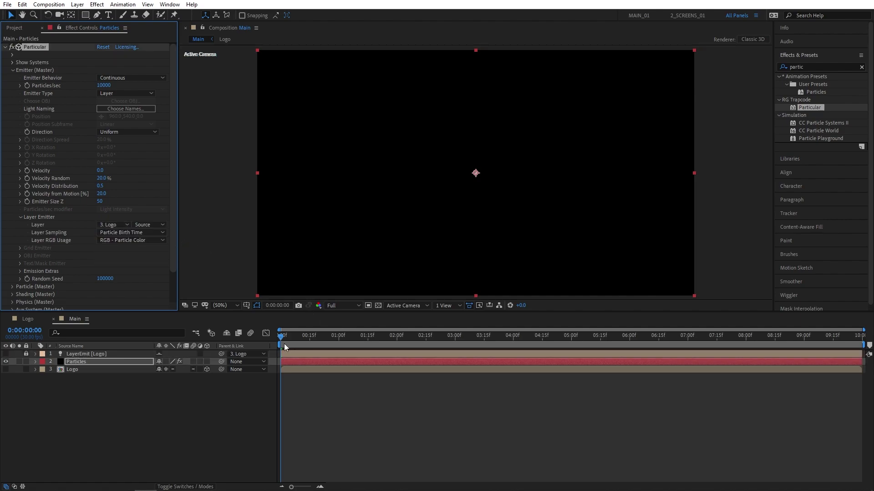
Add a new camera layer, Camera 1, to the Main comp
drag(284, 344, 430, 340)
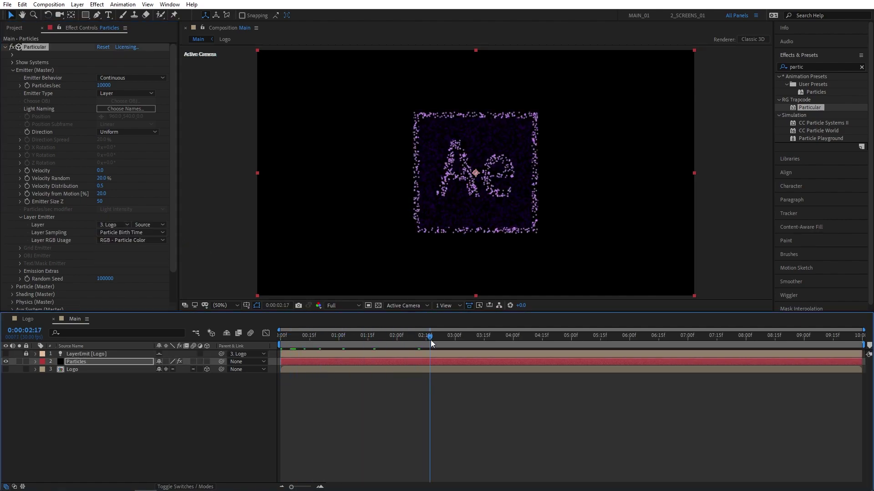
right_click(98, 403)
mouse_move(119, 303)
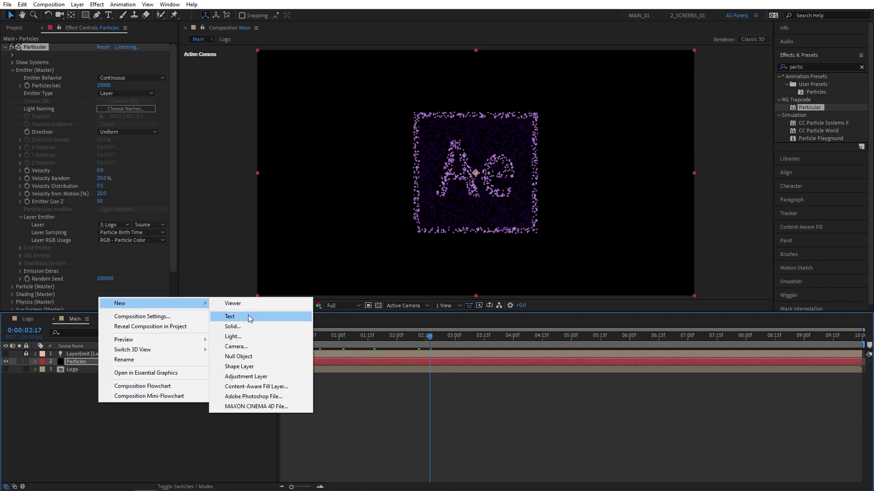
click(236, 346)
click(275, 267)
Add a 3D Null 1 and parent Camera 1 to it
right_click(97, 417)
mouse_move(126, 318)
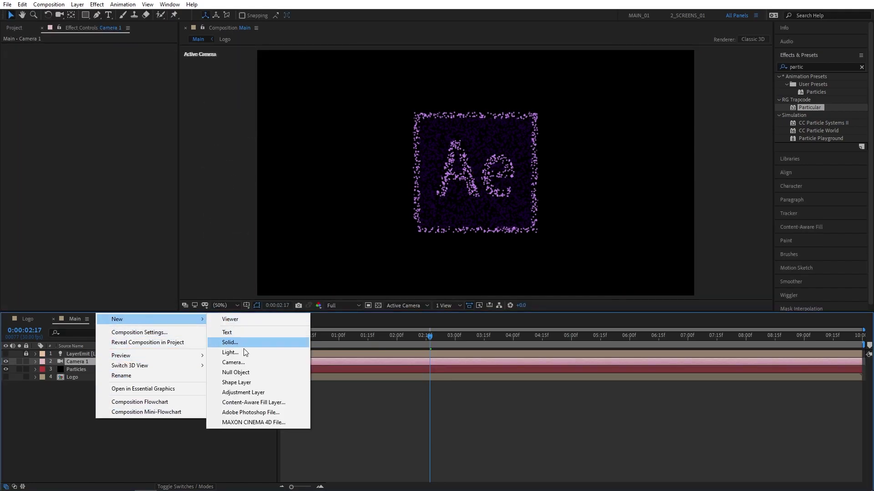
click(239, 372)
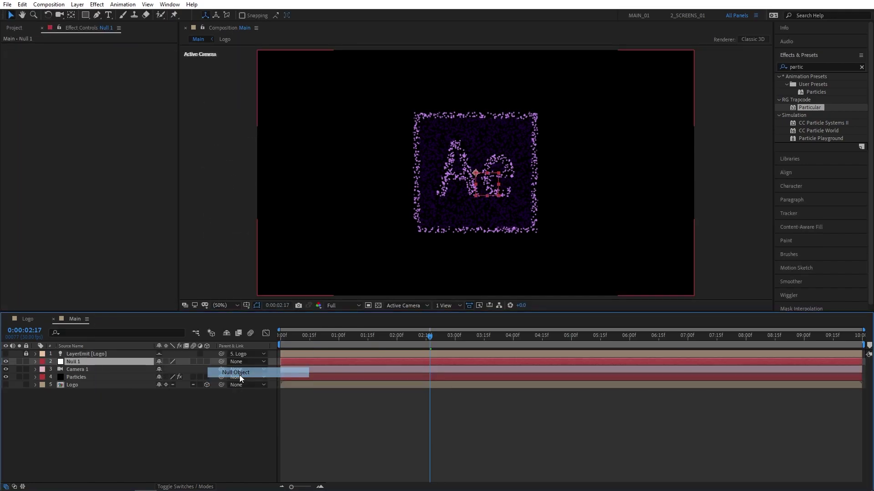
click(207, 362)
click(169, 405)
click(109, 369)
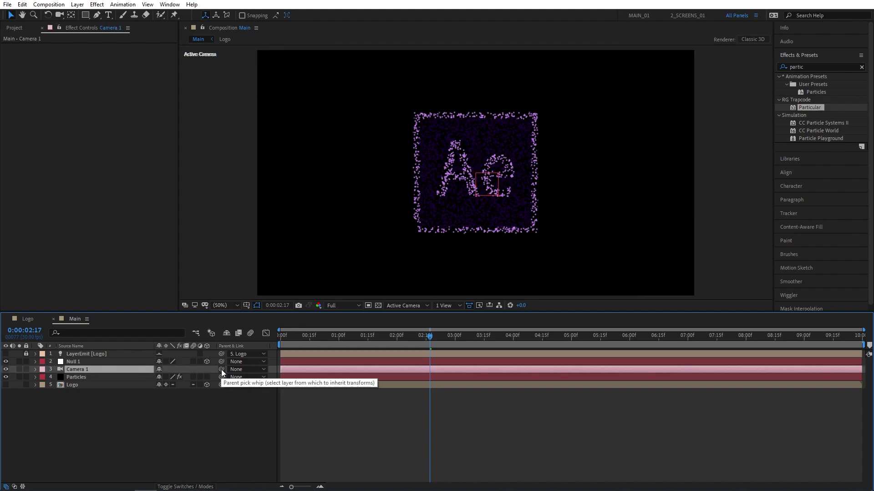
drag(221, 370, 75, 362)
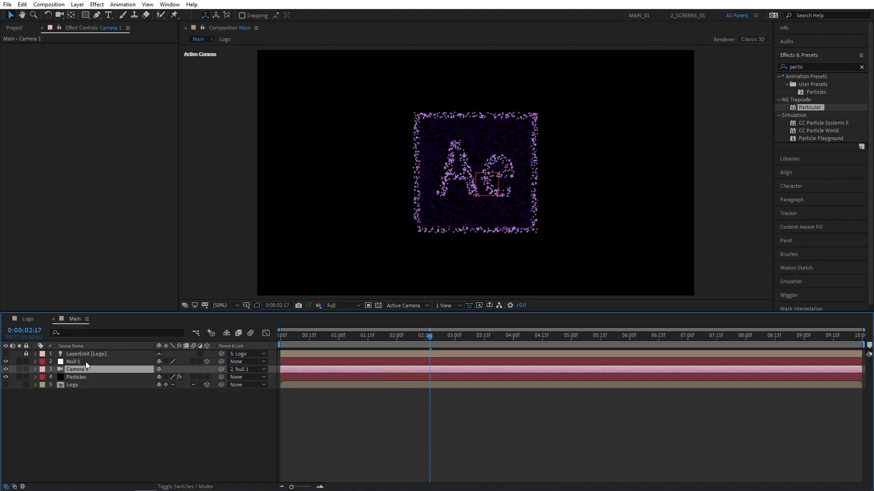
Rotate Null 1 to X 75° and Y −45°
click(86, 362)
key(r)
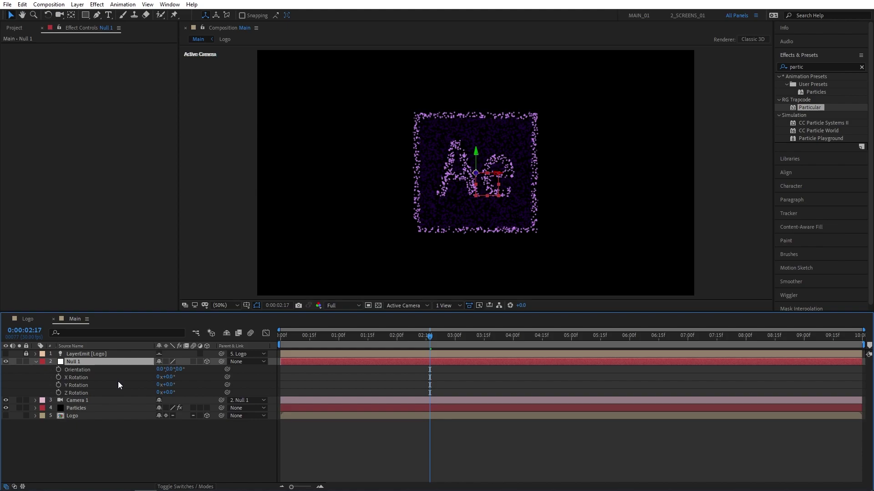
click(168, 377)
text(75)
key(Return)
click(168, 385)
text(-45)
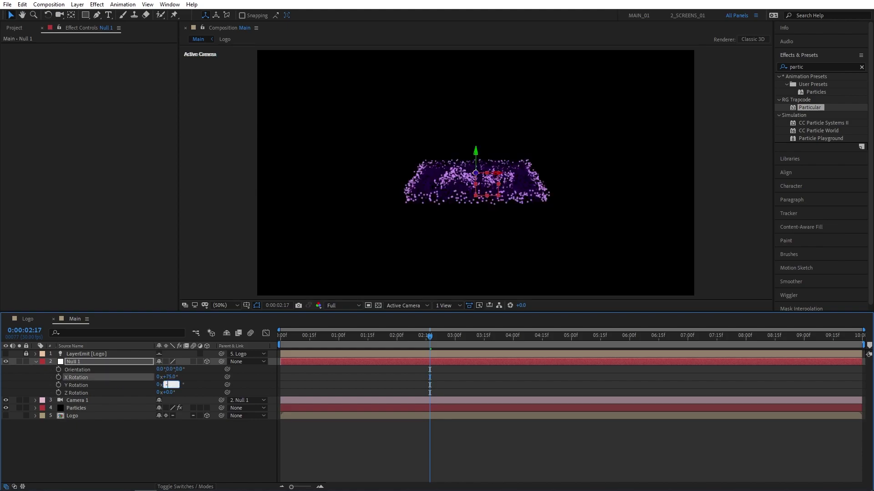
key(Return)
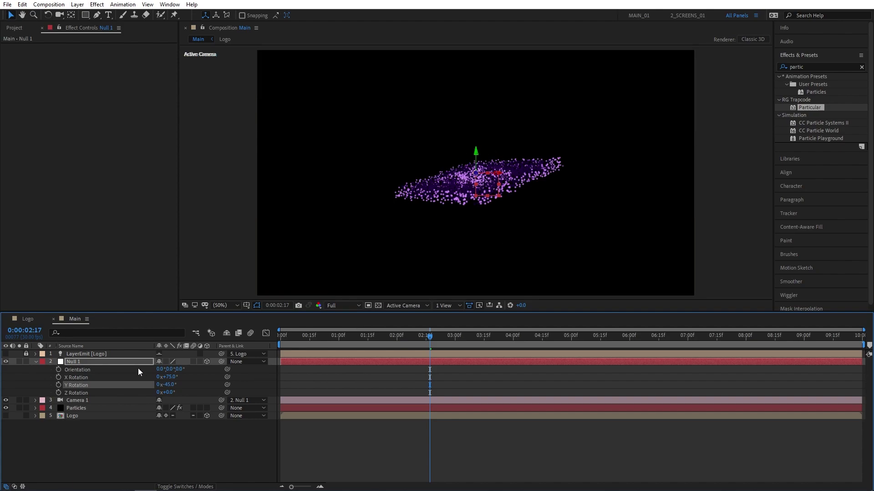
Keyframe Null 1's rotation from the start to X 45° and Y 25° at 0:00:05:00
drag(414, 343, 190, 382)
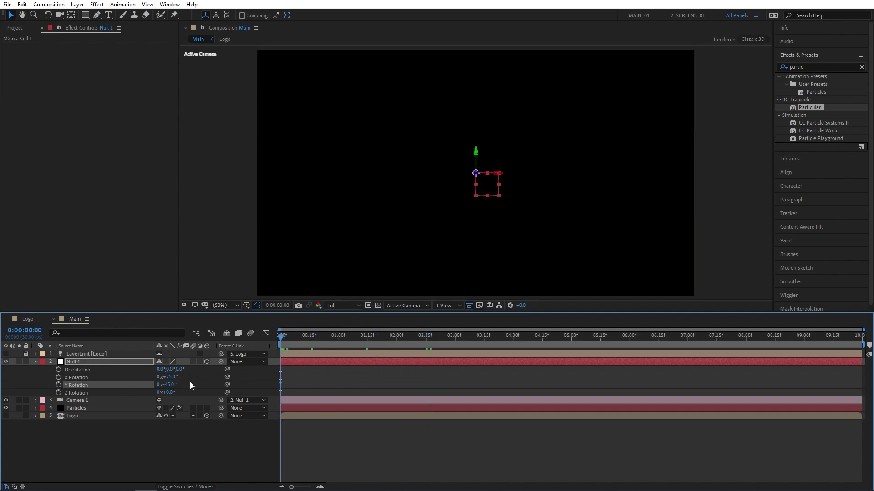
click(59, 377)
click(58, 385)
drag(280, 336, 569, 345)
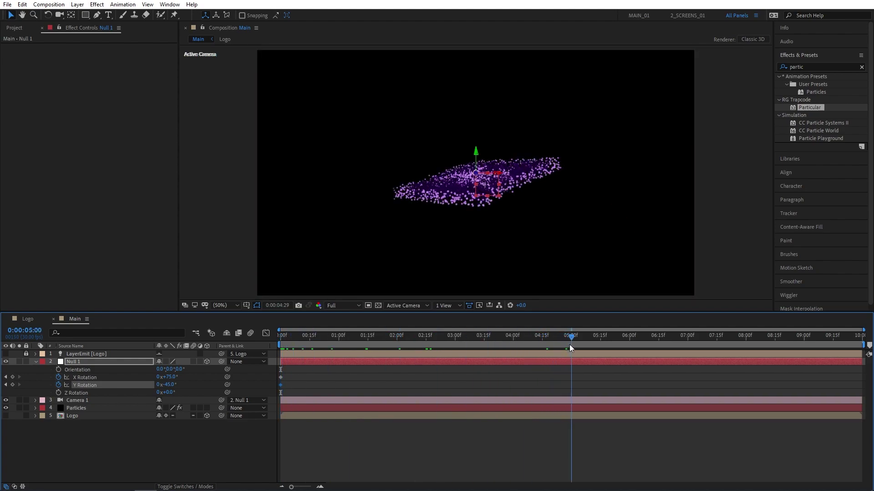
click(171, 377)
text(45)
key(Return)
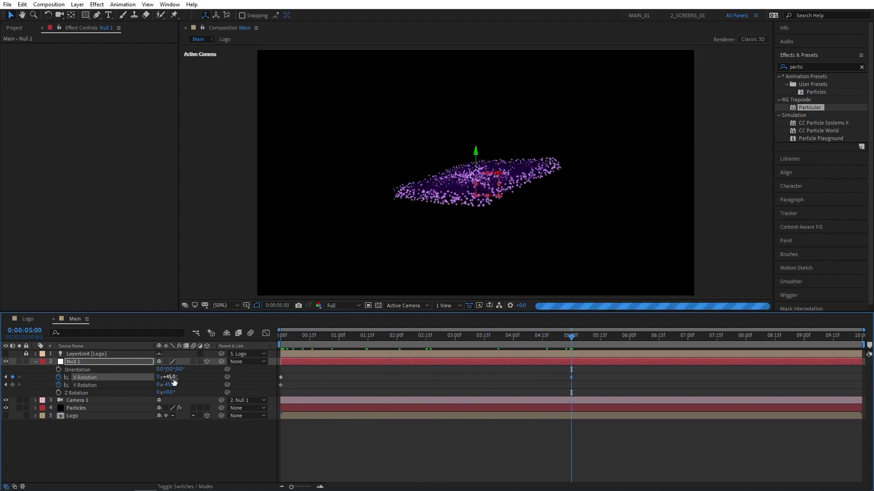
text(25)
key(Return)
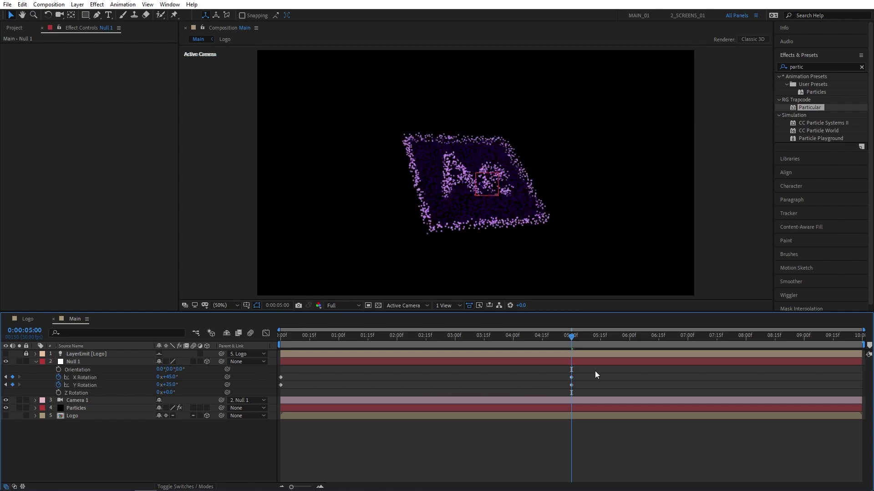
Apply Easy Ease to all the rotation keyframes and scrub the animation
drag(595, 371, 274, 397)
right_click(281, 385)
mouse_move(302, 379)
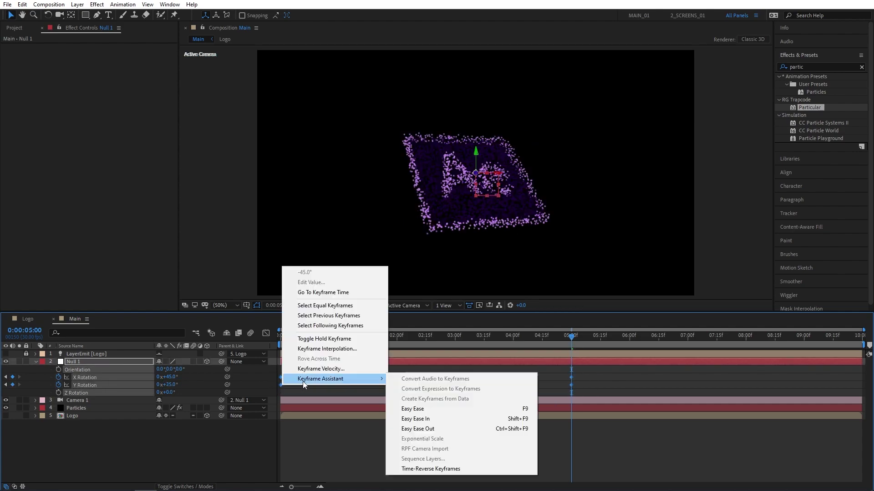
click(473, 408)
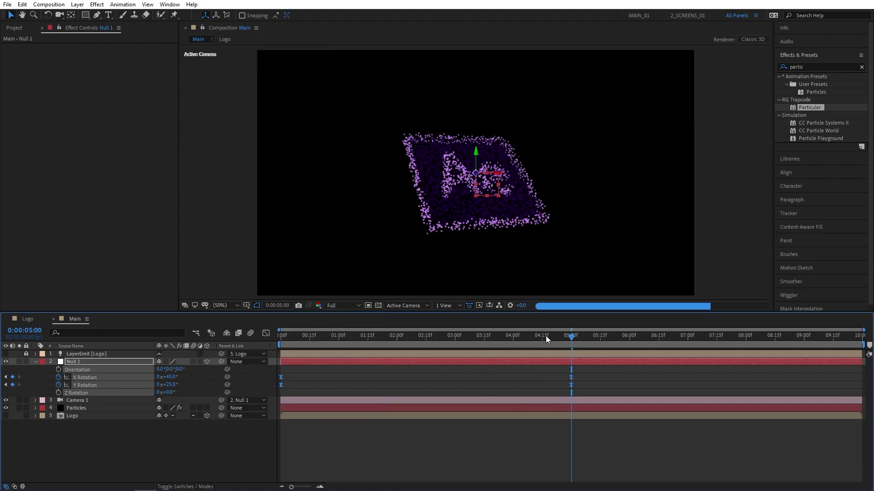
drag(556, 336, 534, 337)
Duplicate the Particles layer and rename the copy Dust
click(36, 362)
click(315, 337)
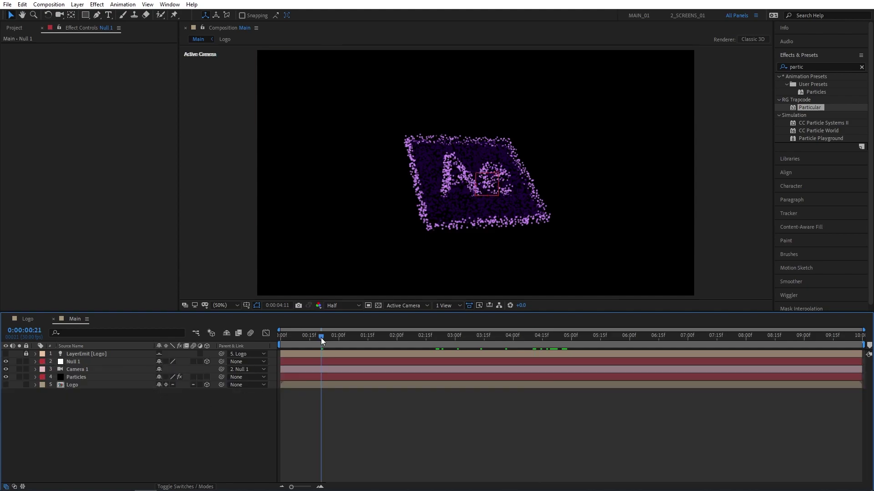
click(86, 377)
click(22, 4)
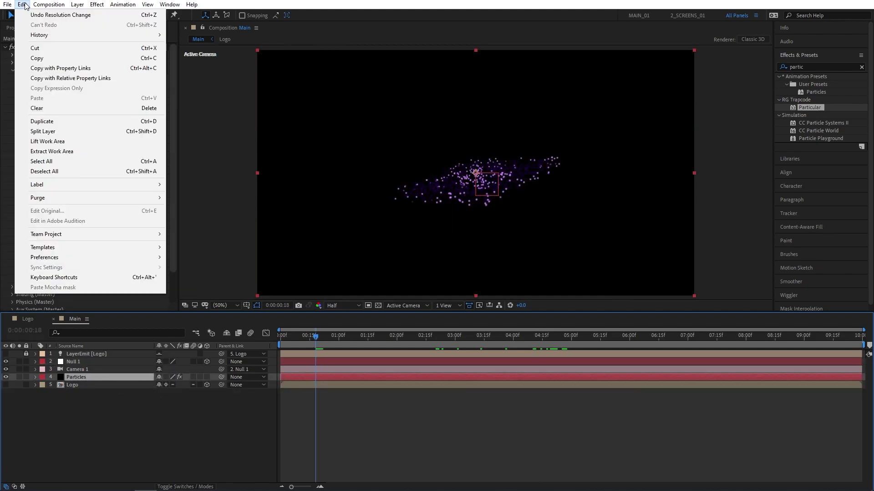
click(44, 121)
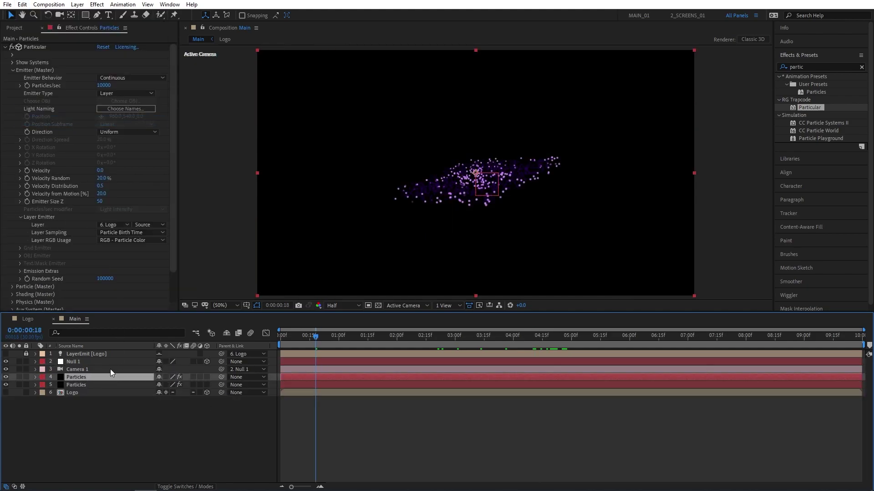
click(77, 385)
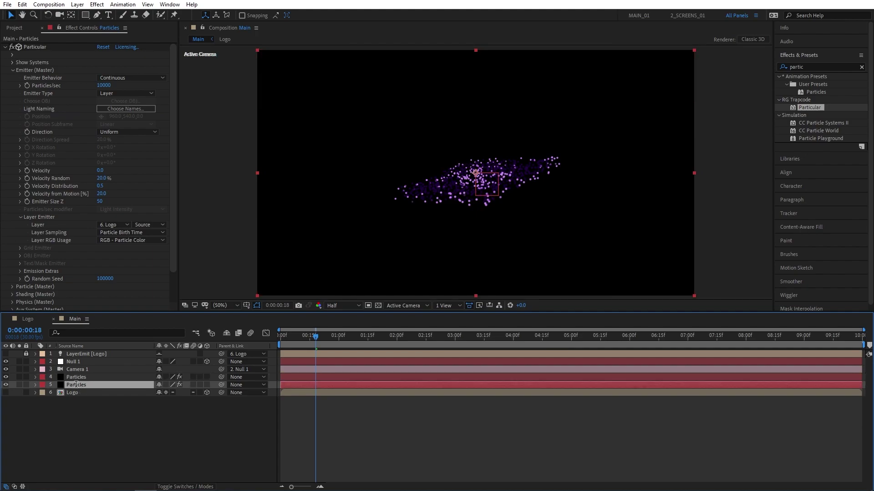
key(Return)
text(Dust)
key(Return)
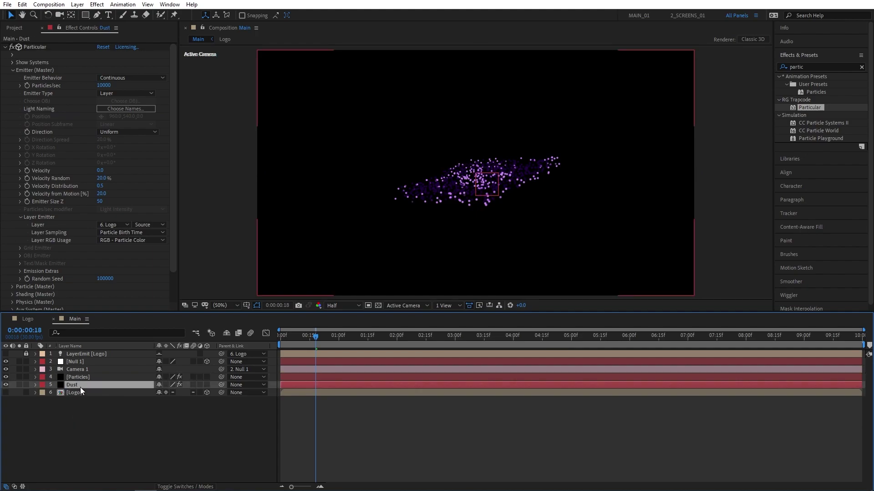
Give Dust 1000 particles/sec, 100% Life Random and a shrinking Size over Life curve
click(101, 86)
text(1000)
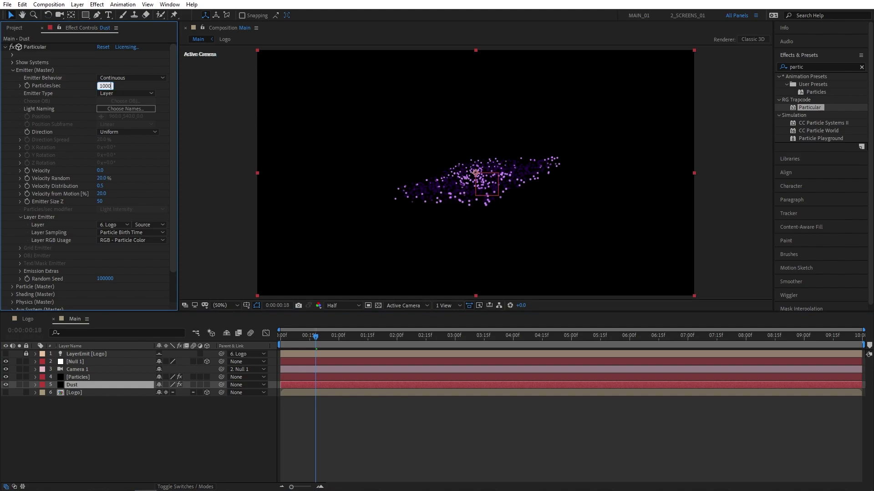
key(Return)
scroll(175, 214, down, 2)
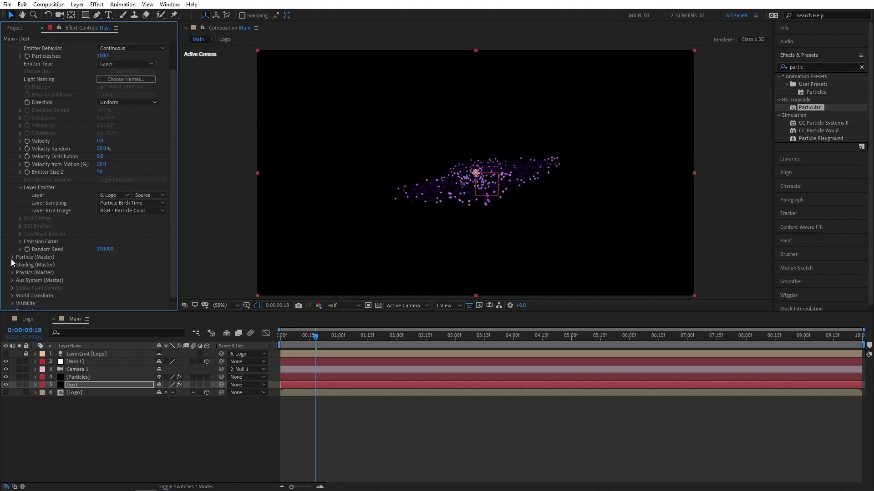
click(11, 258)
scroll(25, 261, down, 5)
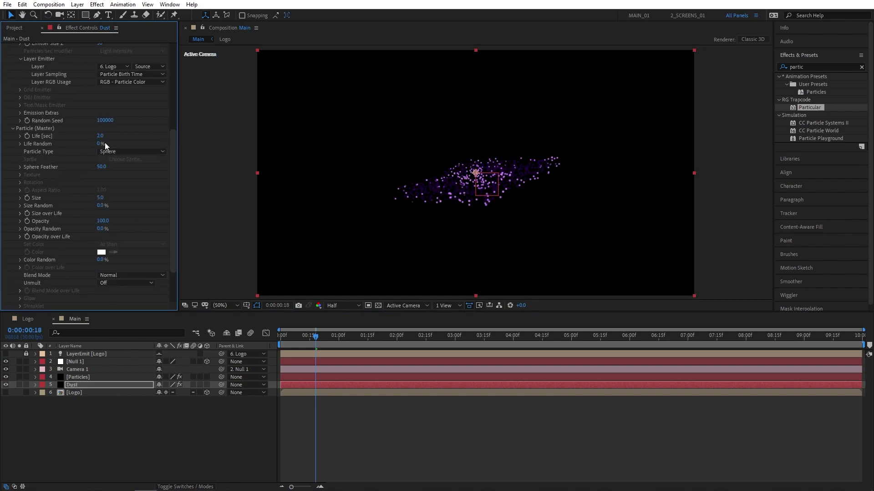
drag(105, 143, 222, 139)
click(19, 214)
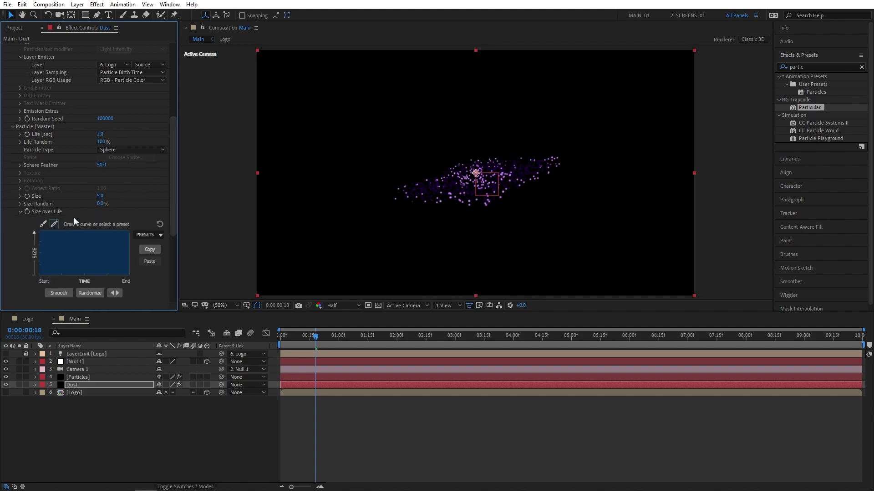
click(148, 235)
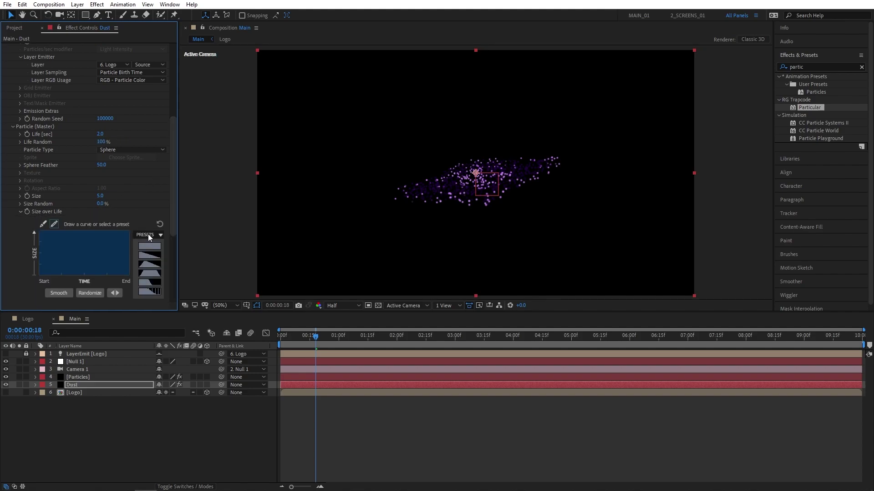
click(148, 259)
Set Dust's Wind Z to 200 and preview the dust from the start
scroll(173, 269, down, 6)
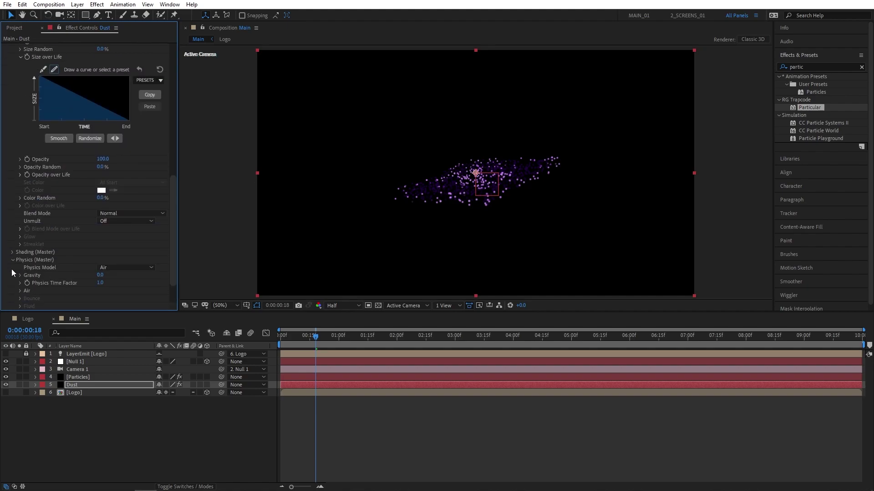
click(20, 290)
scroll(173, 250, down, 5)
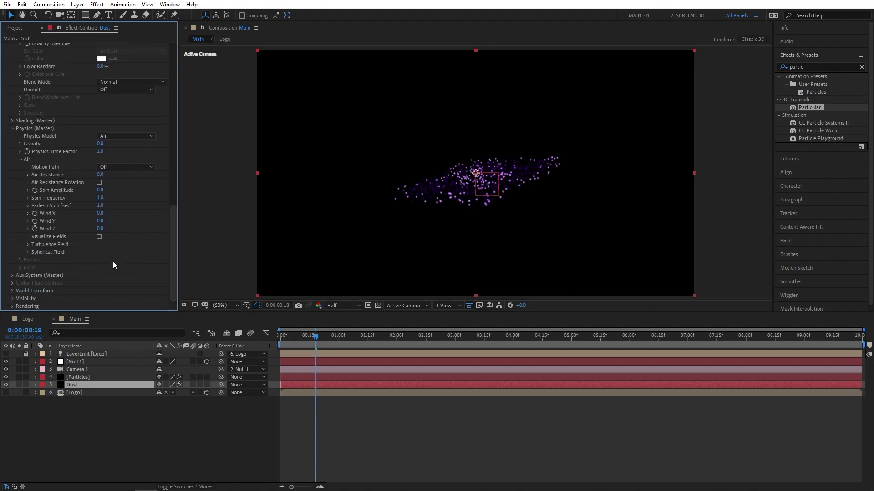
click(100, 229)
text(200)
key(Return)
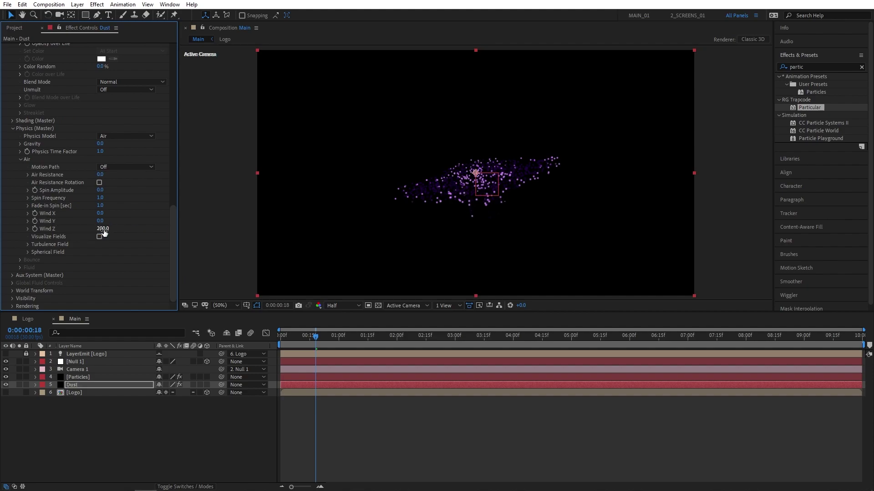
click(279, 337)
key(space)
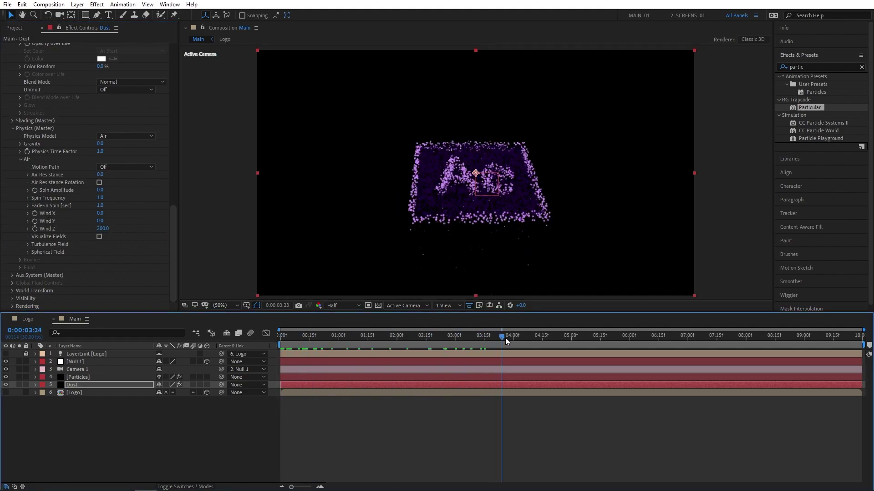
click(324, 344)
drag(324, 344, 300, 345)
Duplicate Particles as a layer named Lines emitting 500 particles/sec
click(79, 377)
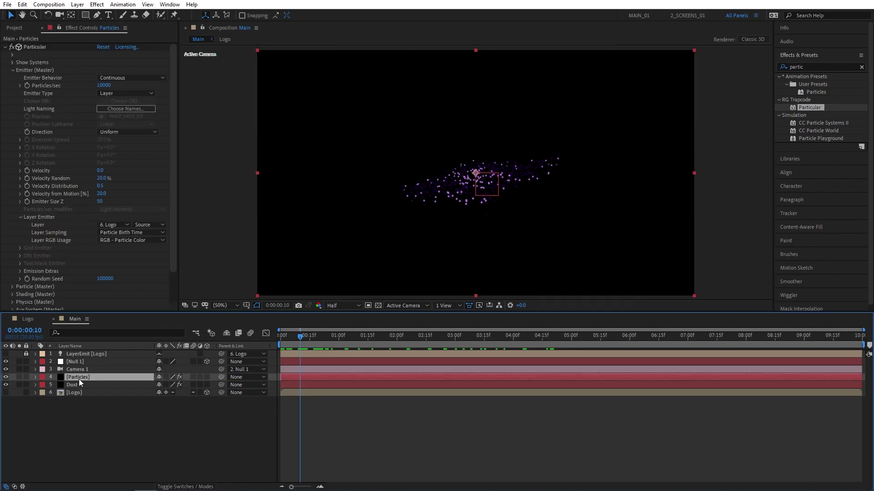
click(22, 4)
click(43, 122)
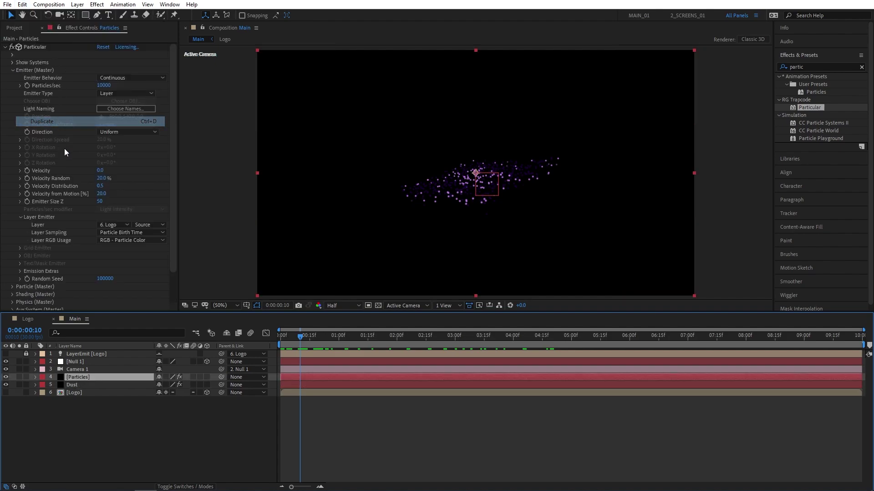
key(Return)
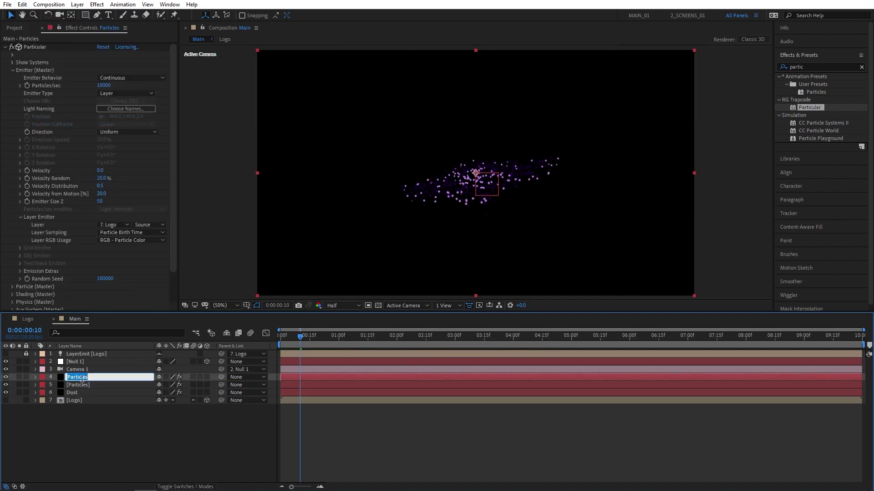
text(Lines)
key(Return)
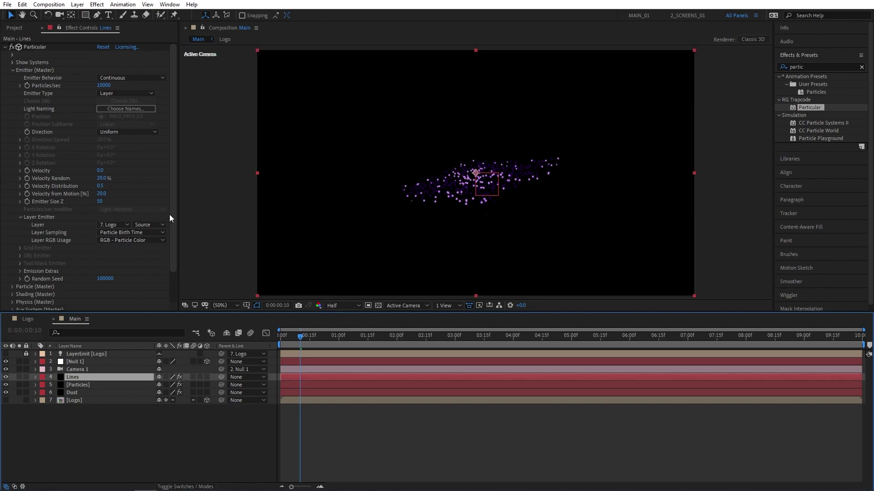
click(102, 86)
text(500)
key(Return)
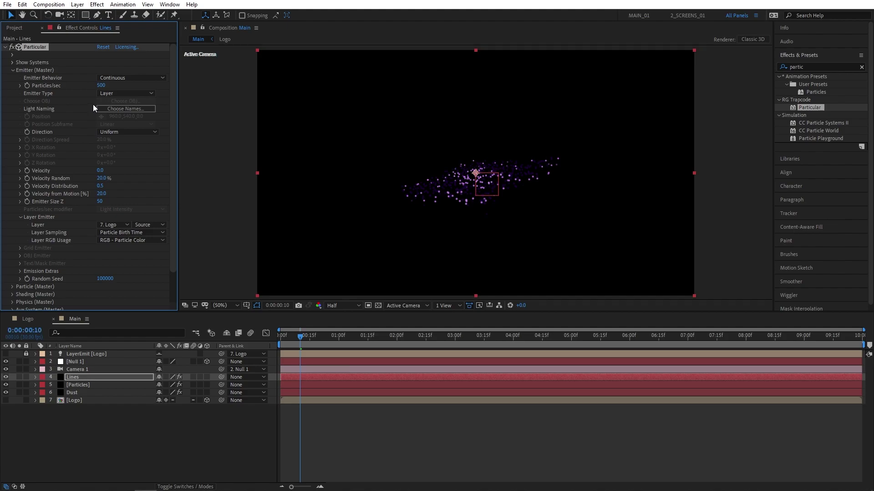
Set Lines' Wind Z to −500 and raise the Turbulence Field affect size
scroll(37, 269, down, 1)
scroll(38, 269, down, 1)
click(12, 269)
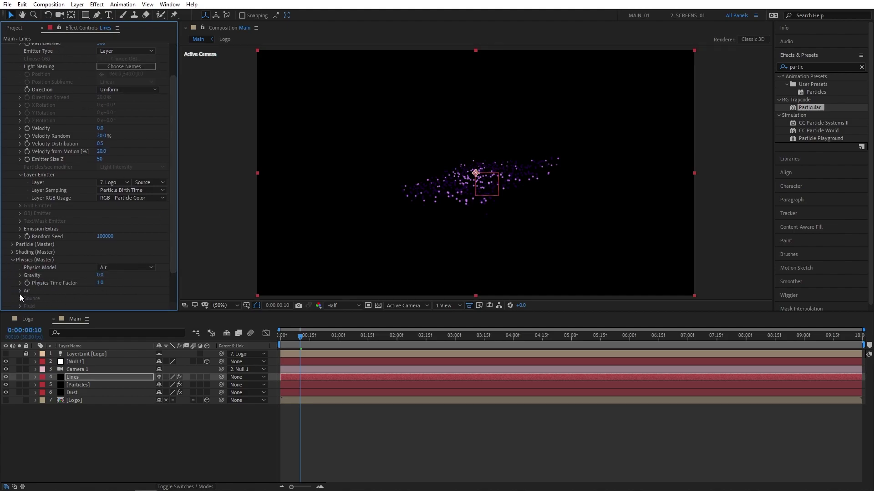
scroll(20, 294, down, 5)
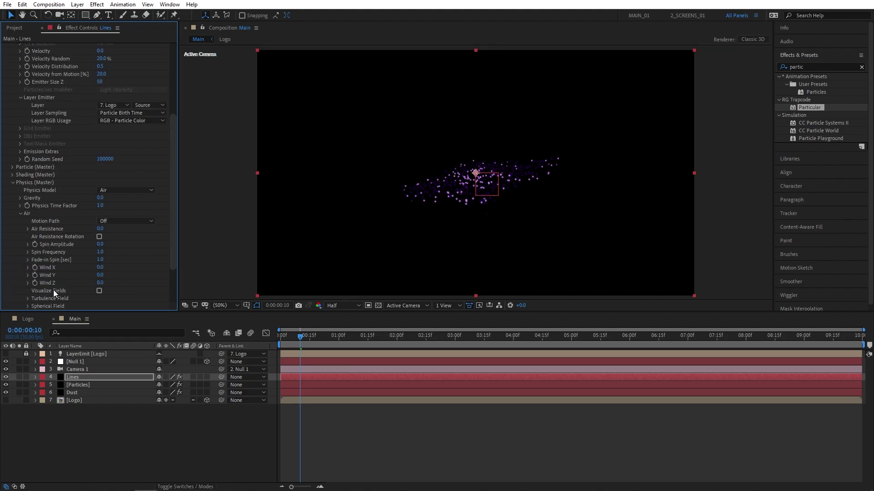
click(102, 283)
text(-500)
key(Return)
scroll(176, 261, down, 3)
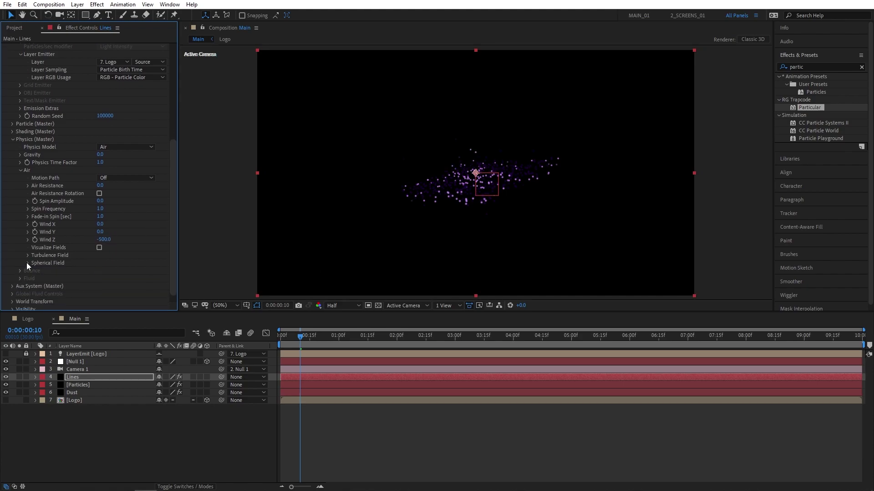
click(28, 255)
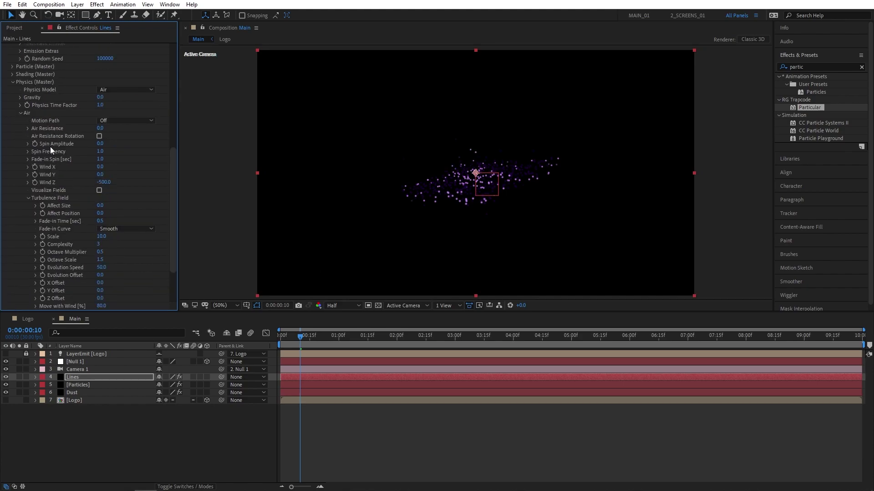
drag(99, 205, 104, 207)
Set the Aux System to emit continuously at 200 particles/sec with a 1.0 s life
scroll(19, 274, down, 15)
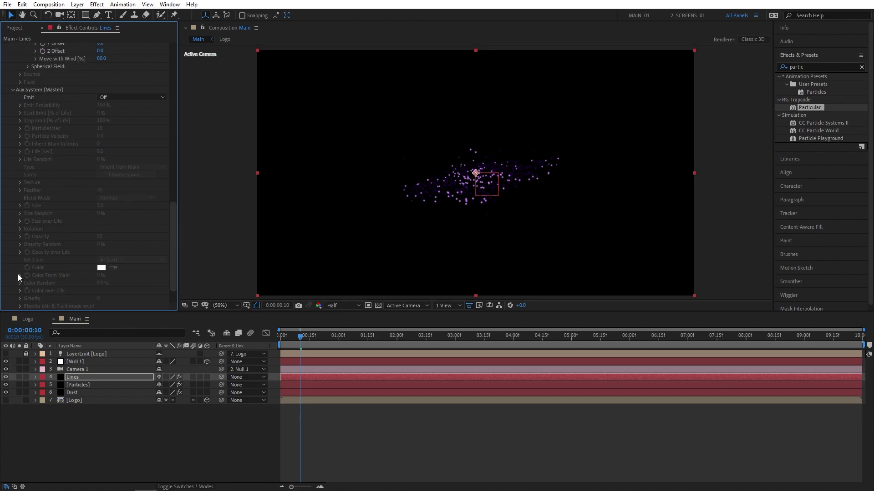
click(115, 97)
click(121, 127)
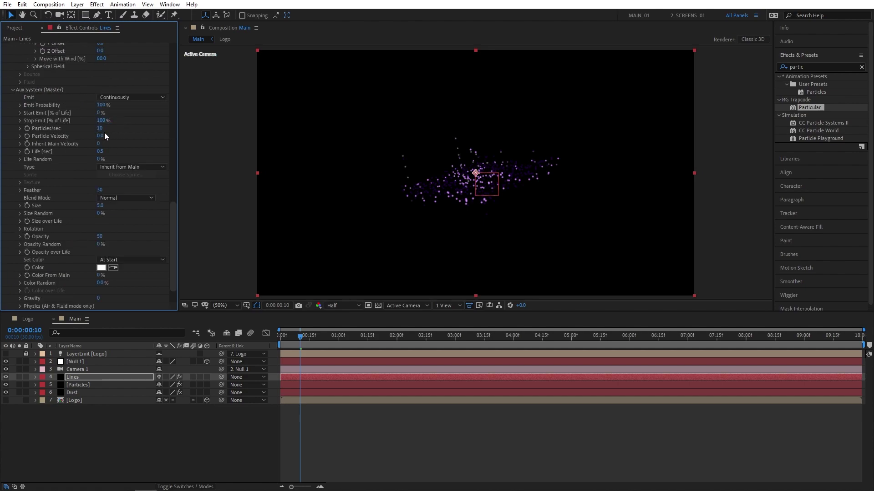
click(100, 129)
text(200)
click(99, 151)
text(1)
key(Return)
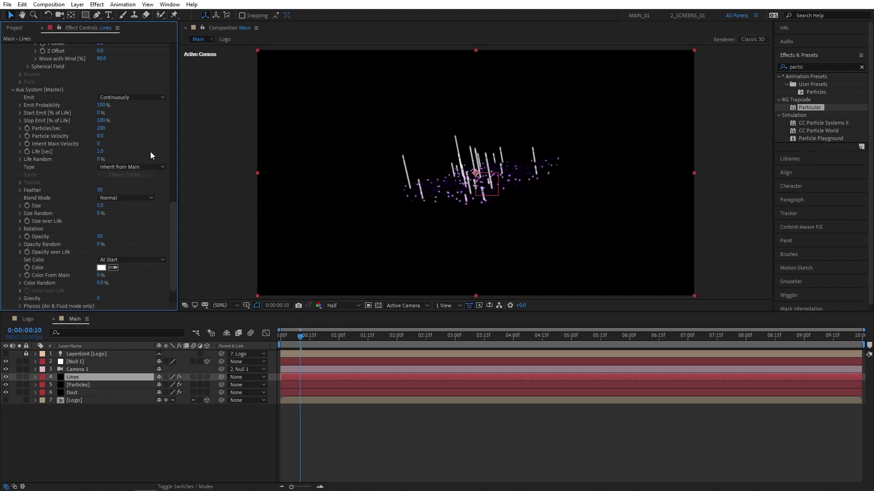
Set the streaks to take 100% colour from the main particles and fade opacity over life
click(362, 335)
scroll(54, 263, down, 2)
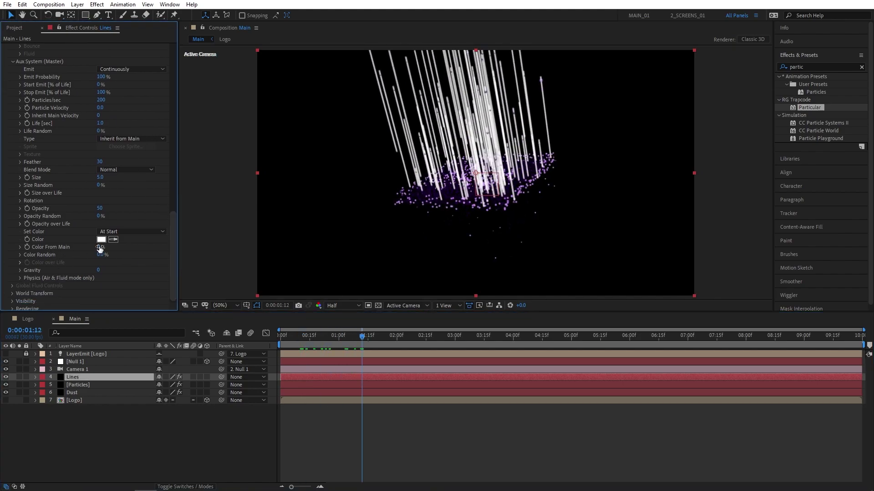
drag(101, 247, 232, 242)
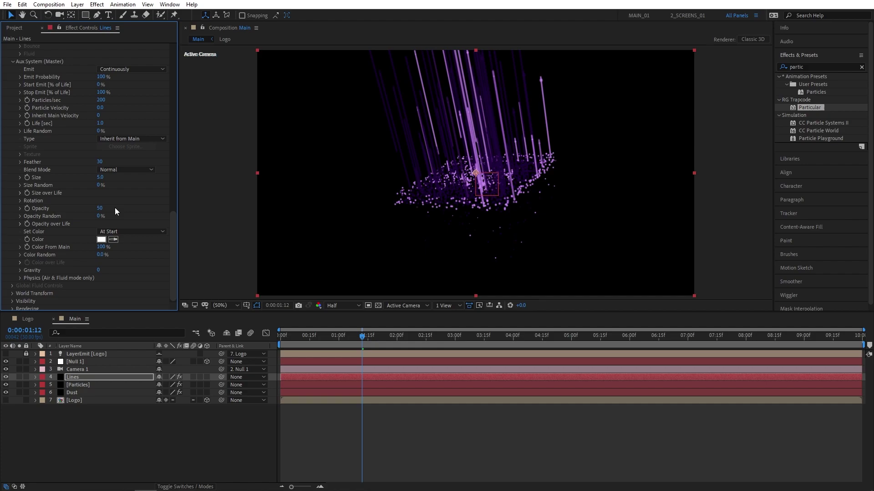
click(20, 223)
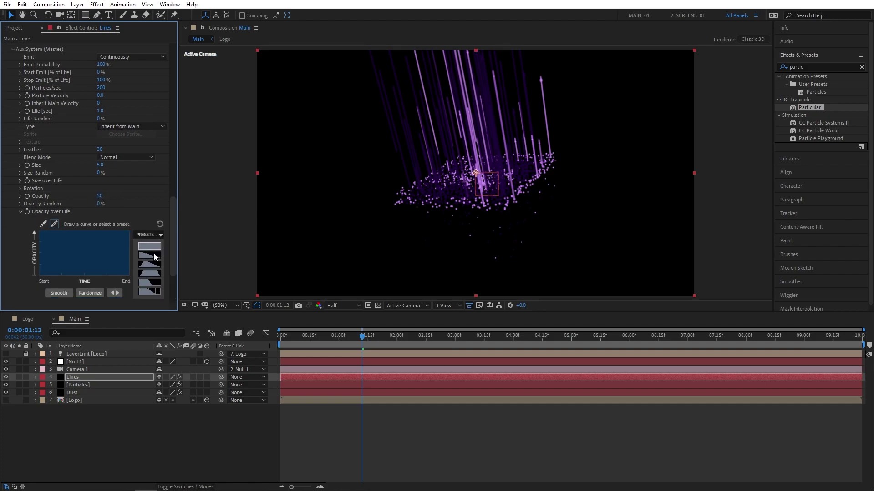
click(150, 255)
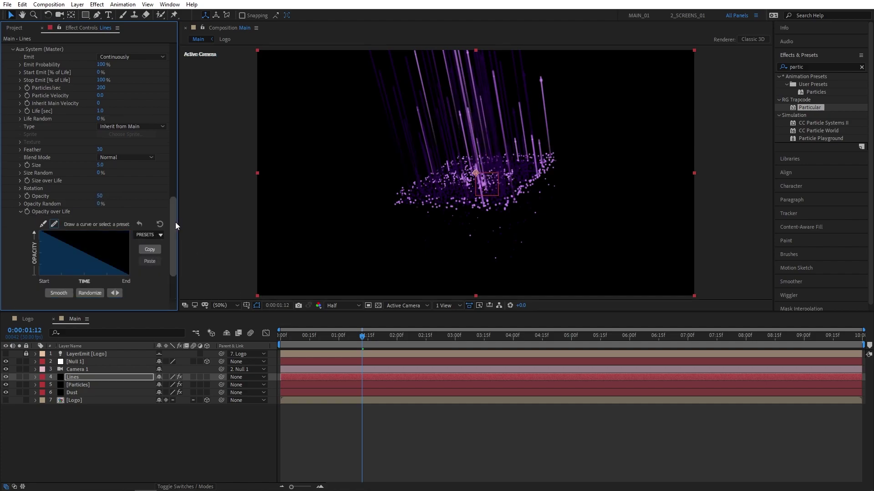
Enable motion blur on the Lines layer and the composition, then preview from the start
scroll(175, 222, up, 5)
drag(304, 337, 430, 338)
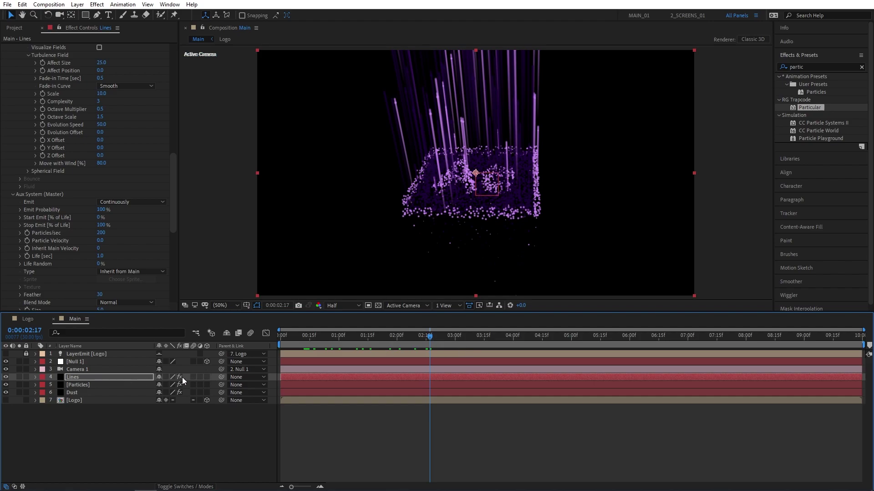
click(193, 377)
click(250, 333)
click(275, 335)
key(space)
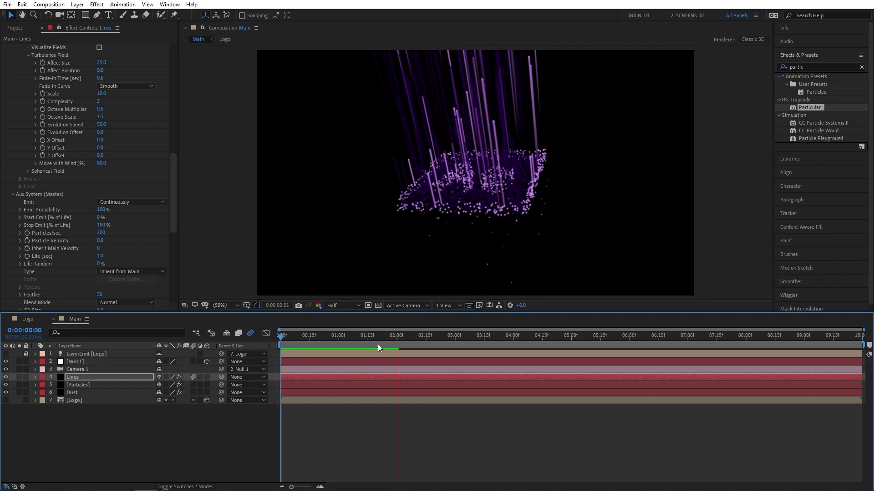
Add an adjustment layer and place it directly above the Lines layer
click(97, 406)
right_click(73, 423)
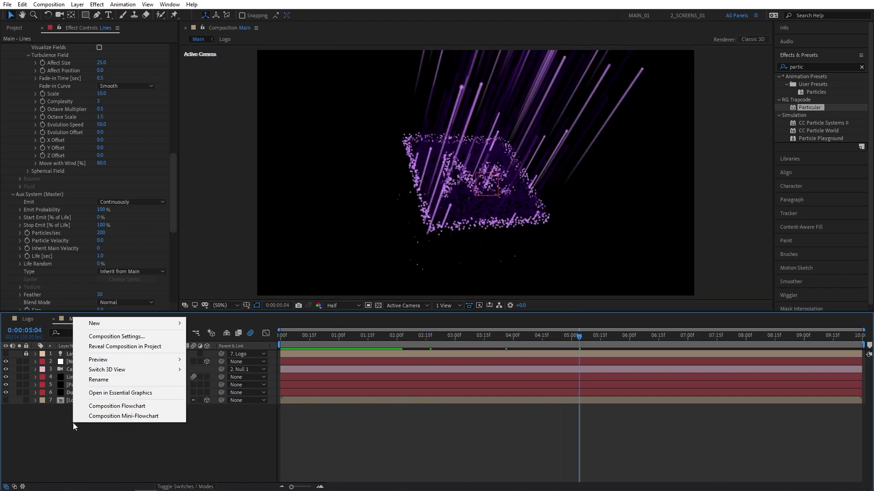
mouse_move(101, 324)
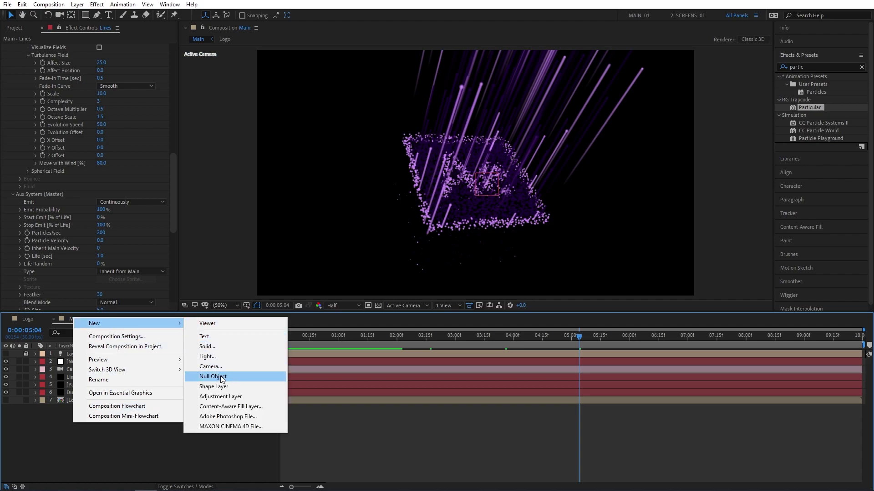
click(221, 396)
drag(103, 353, 80, 389)
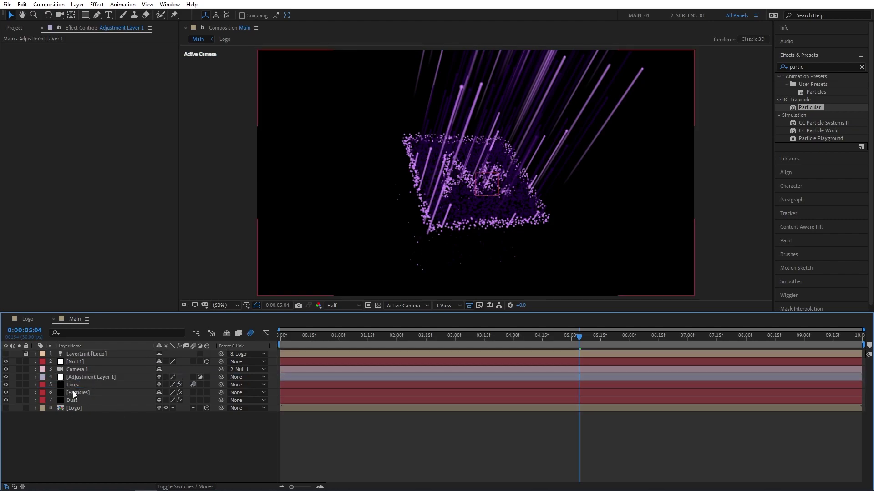
Apply Glow to the adjustment layer with a Glow Radius of 50
click(796, 66)
text(glo)
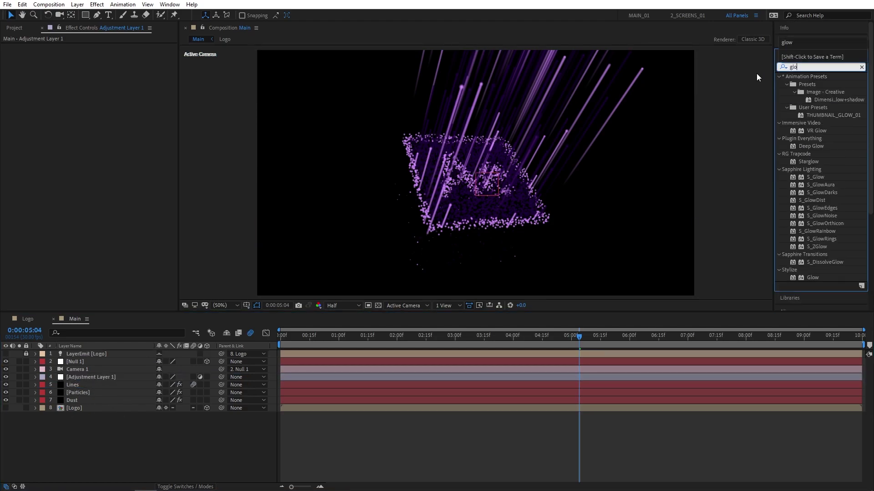
text(w)
drag(811, 277, 111, 379)
drag(101, 70, 102, 76)
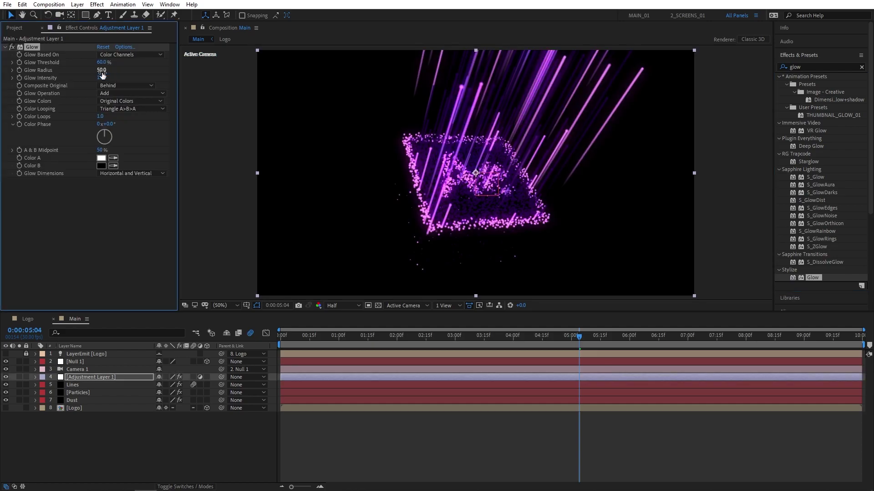
drag(296, 337, 438, 337)
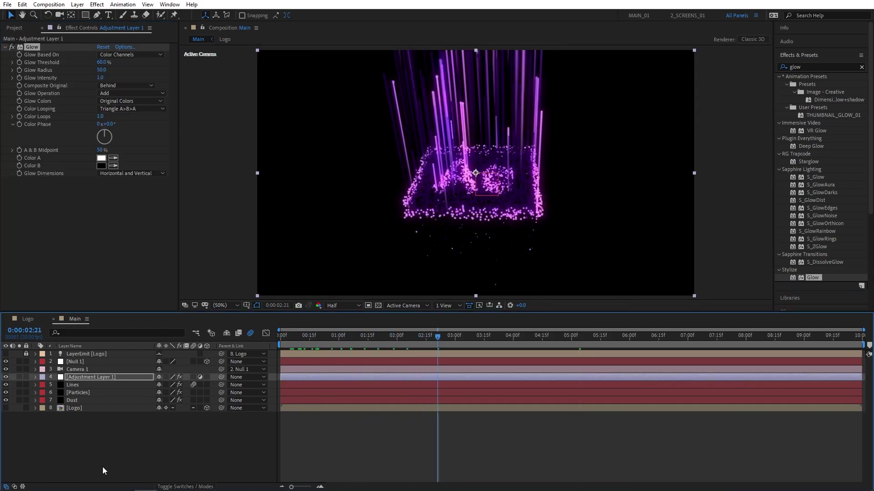
Create a solid named BG and move it to the bottom of the layer stack
right_click(90, 435)
mouse_move(113, 335)
click(233, 359)
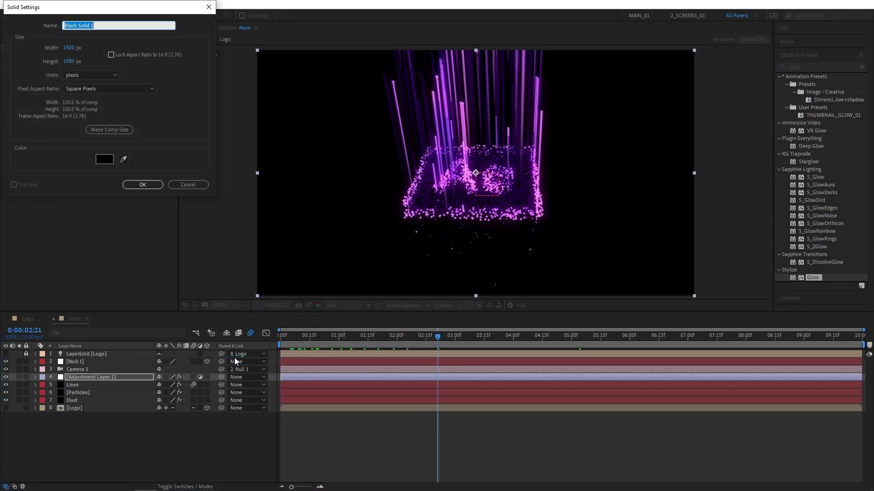
text(BG)
click(154, 188)
drag(82, 377, 66, 437)
Apply Gradient Ramp to BG, starting at frame centre, ending bottom-left, with Radial shape
click(800, 67)
text(ramp)
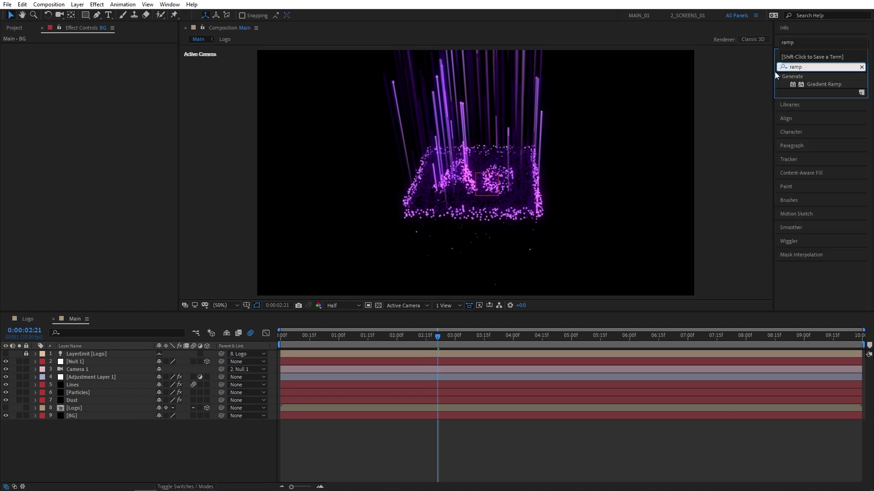
drag(823, 85, 75, 416)
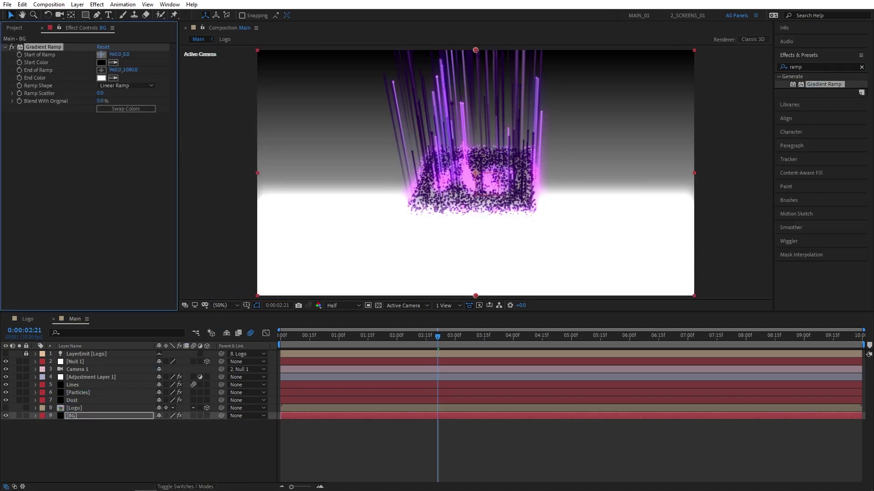
click(476, 172)
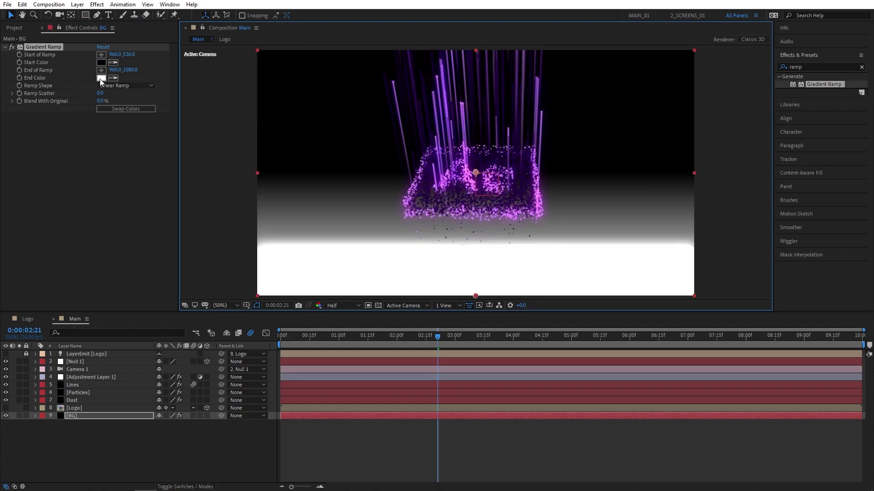
drag(475, 296, 257, 296)
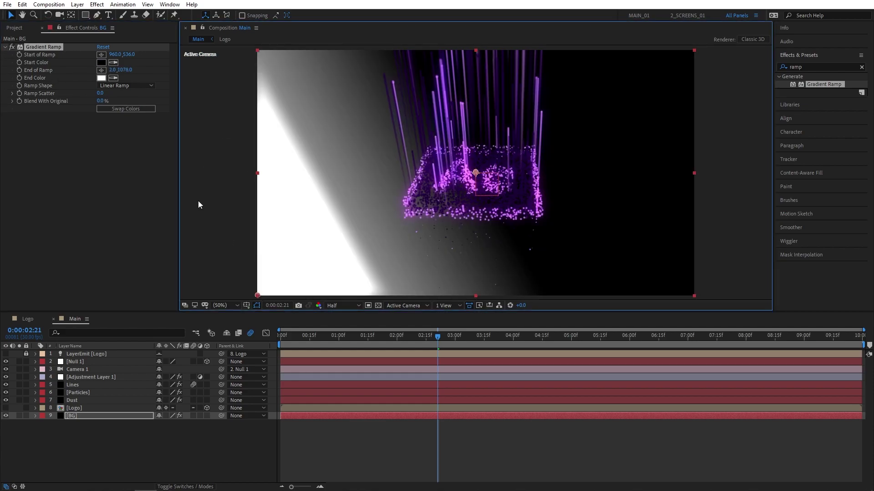
click(109, 86)
click(123, 107)
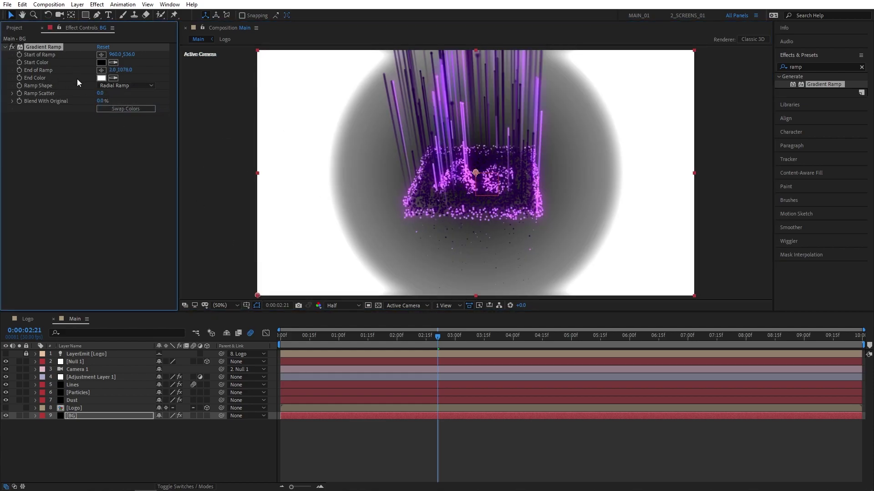
Set the ramp end colour to black, start colour to dark purple, and Ramp Scatter to 100
click(101, 78)
click(211, 24)
click(101, 62)
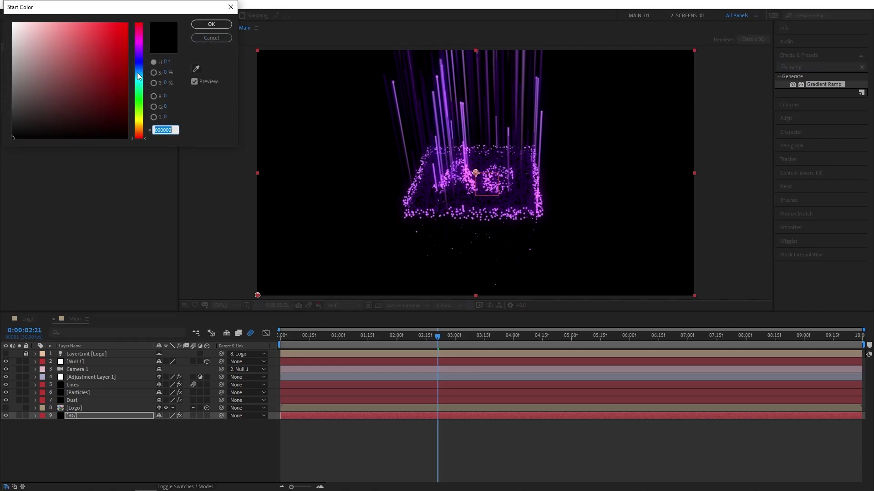
drag(139, 77, 139, 50)
click(122, 117)
click(211, 25)
click(101, 94)
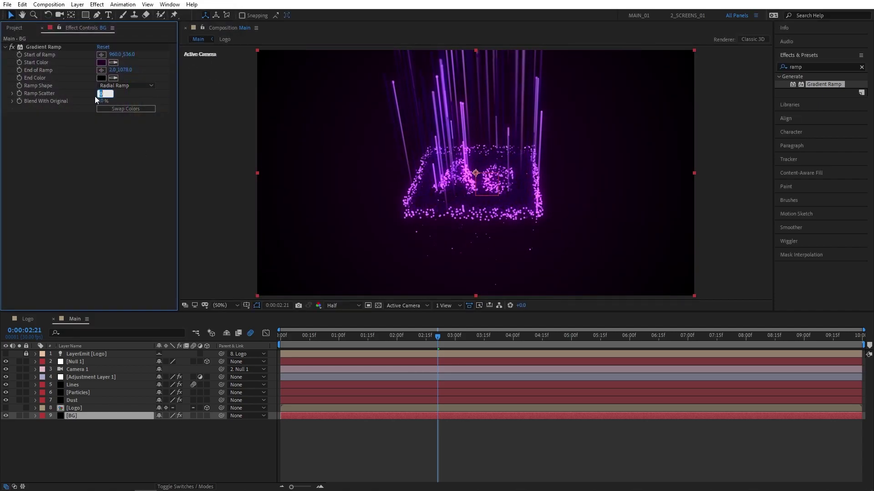
text(100)
key(Return)
click(308, 338)
drag(308, 337, 446, 337)
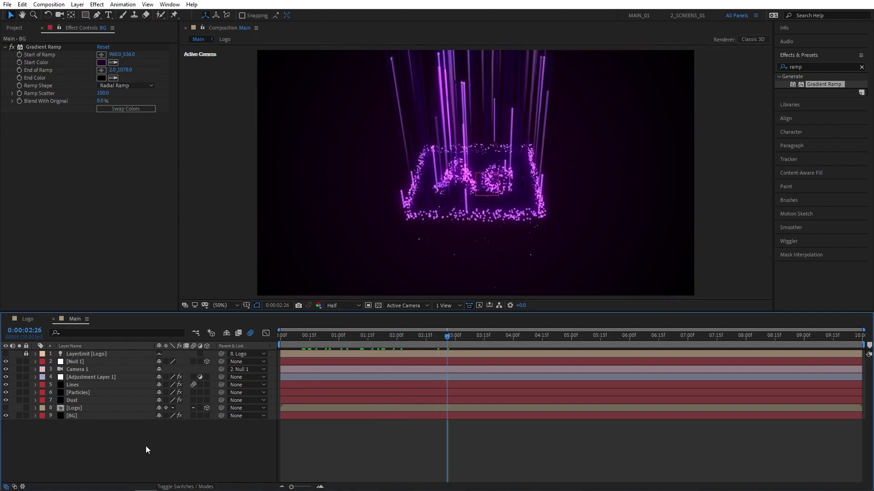
Create a Flare solid and apply the Lens Flare effect to it
right_click(132, 442)
mouse_move(196, 344)
click(273, 370)
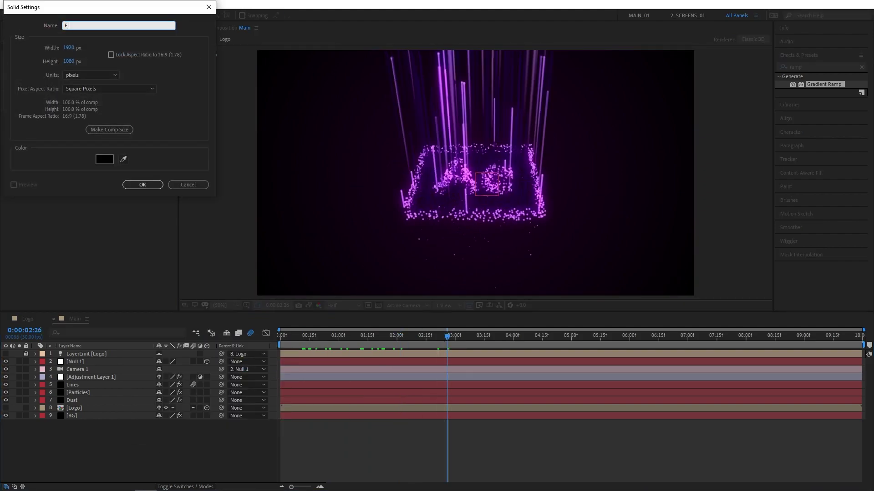
key(Return)
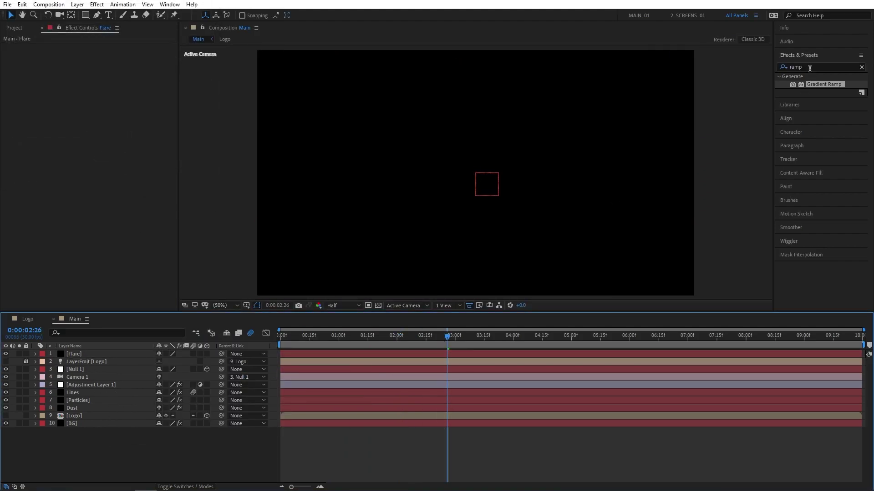
click(809, 67)
text(flare)
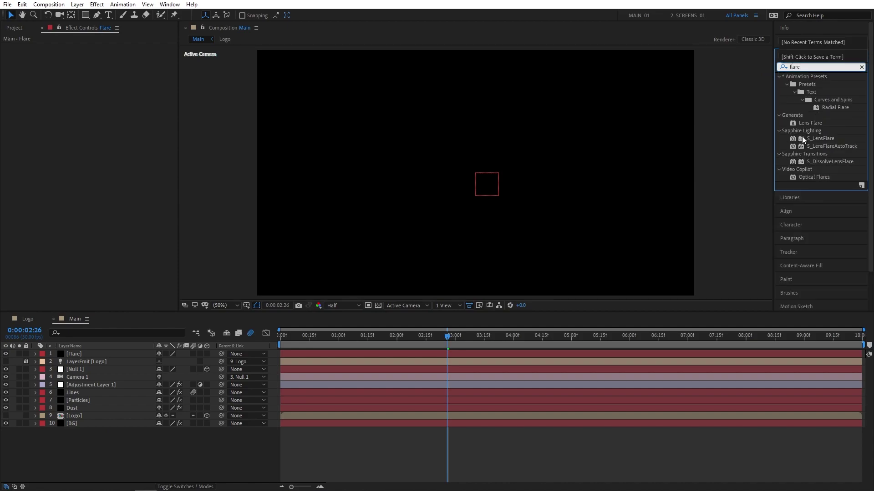
drag(821, 128, 97, 358)
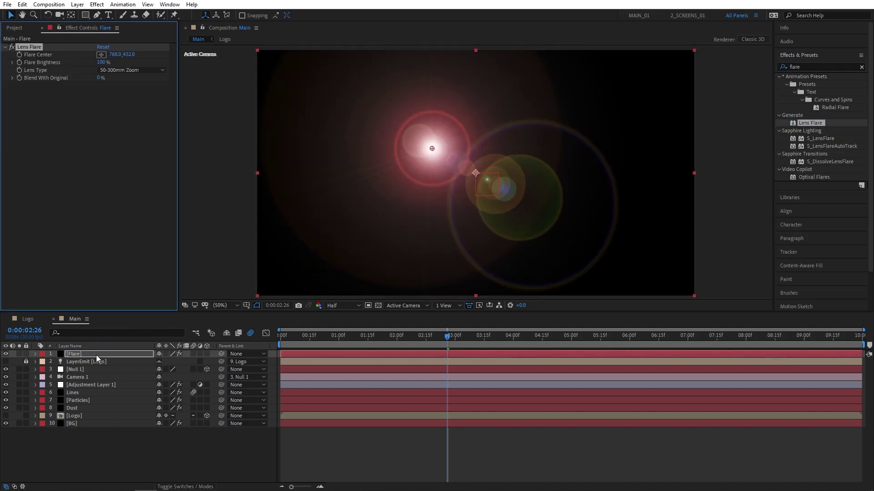
Set the Flare layer to Screen blending and the lens type to 105mm Prime
click(192, 485)
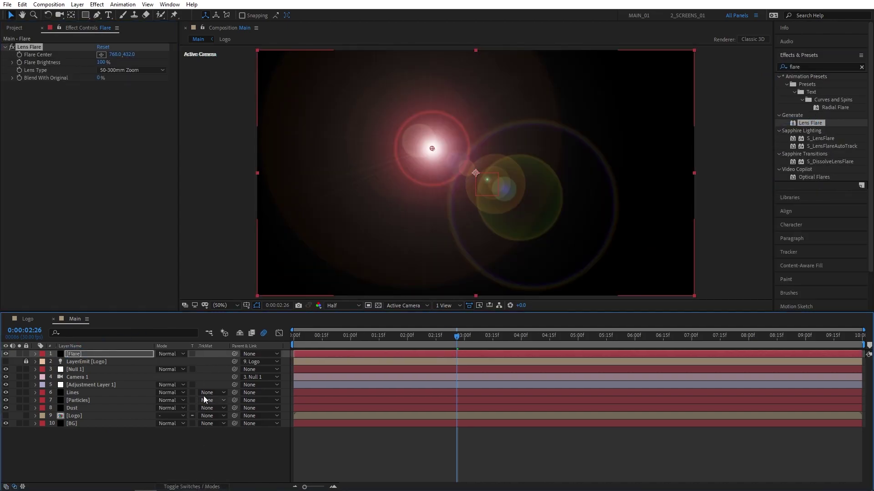
click(175, 356)
click(219, 208)
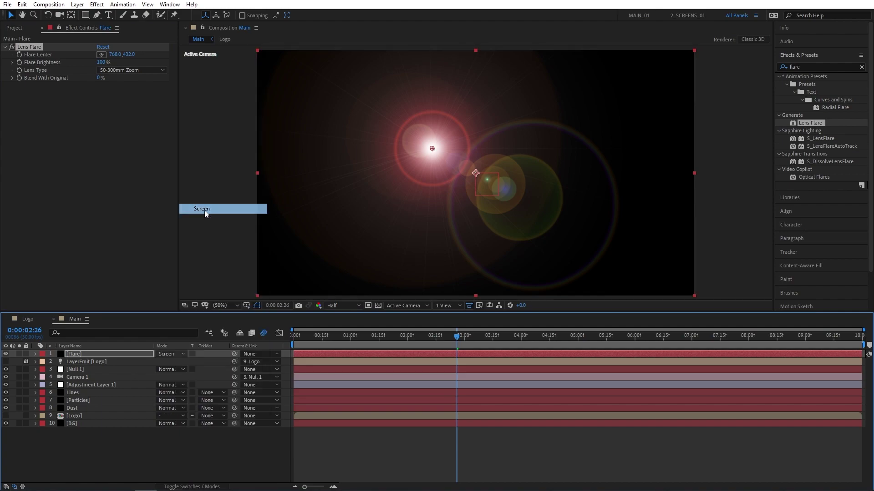
click(110, 71)
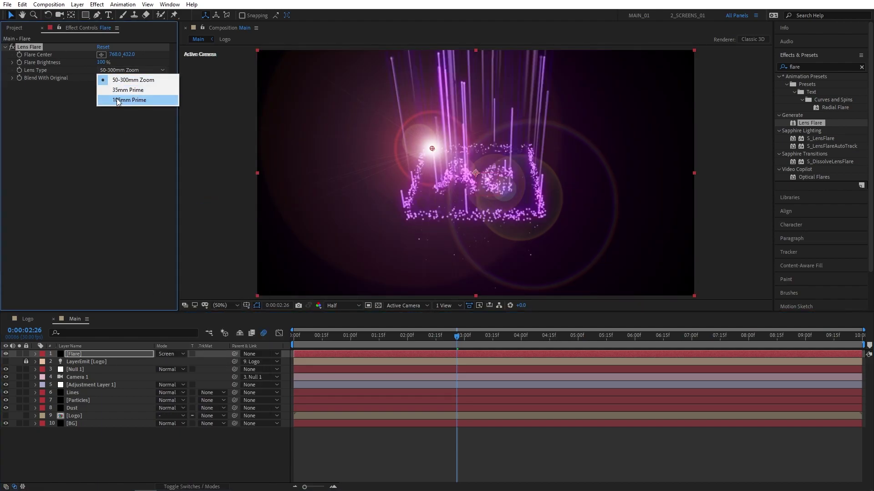
click(135, 100)
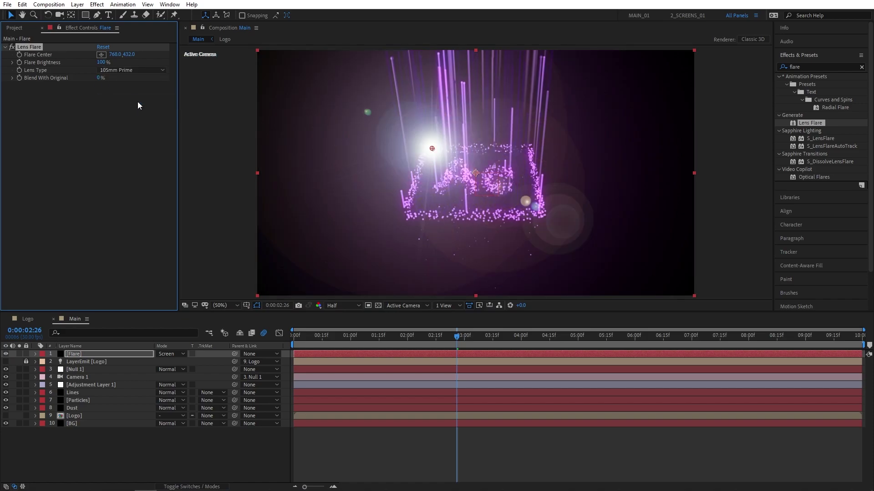
Add Tint to the Flare layer and map white to a deep purple (5E005F)
click(814, 67)
text(tint)
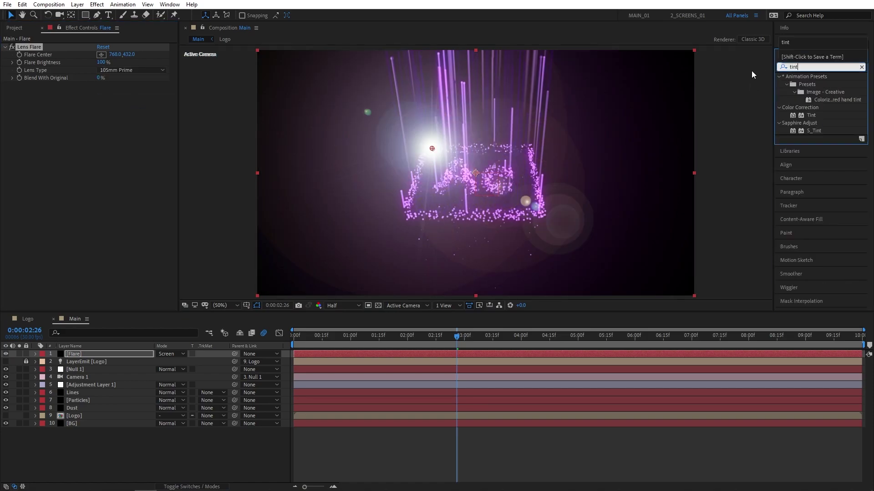
drag(811, 115, 79, 354)
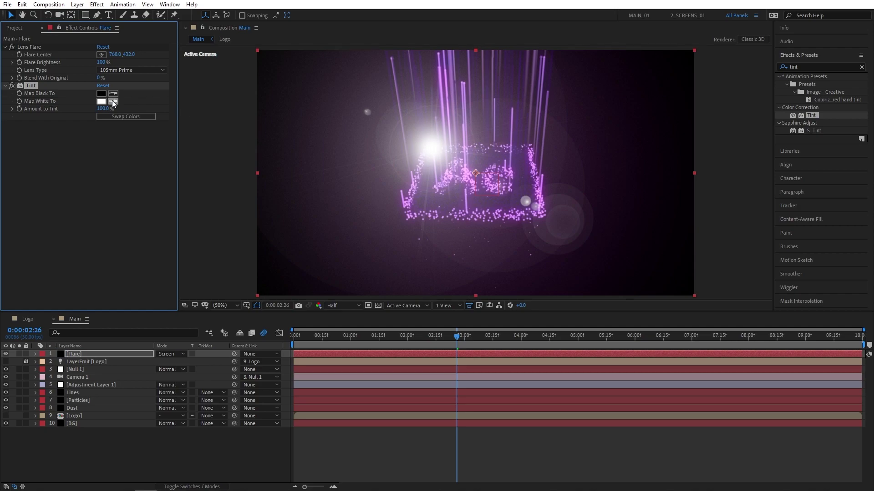
click(102, 102)
drag(140, 52, 140, 41)
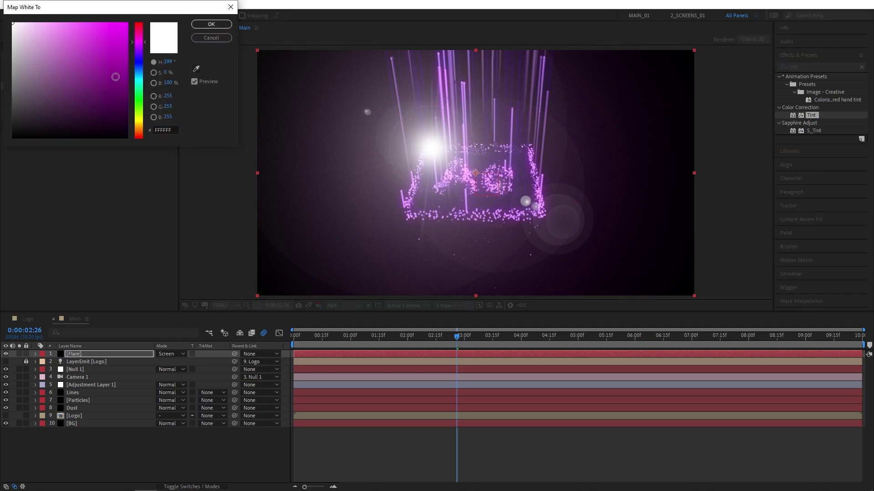
drag(115, 77, 138, 101)
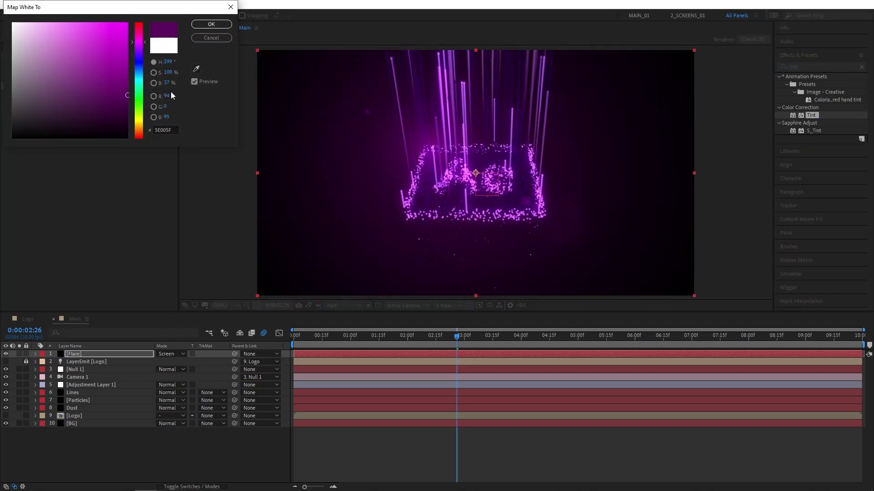
click(223, 25)
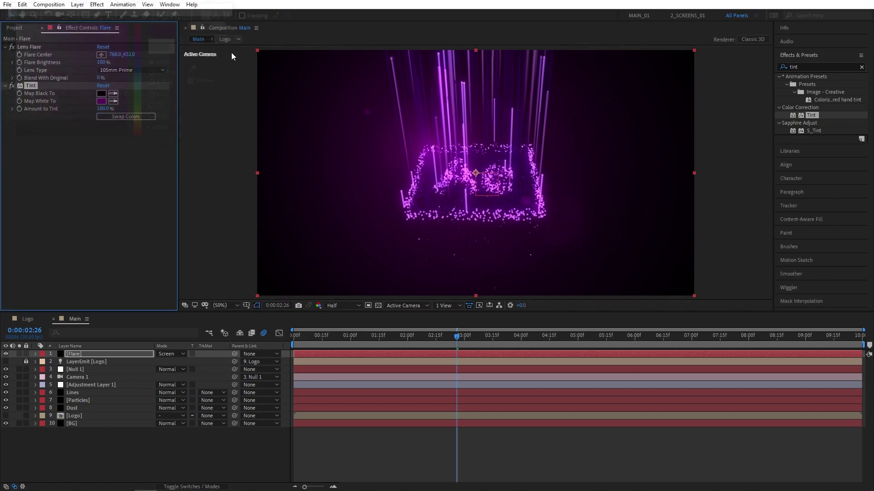
Zoom the viewer to 25% and keyframe the flare centre at the top-left at 0 s
click(33, 47)
click(224, 305)
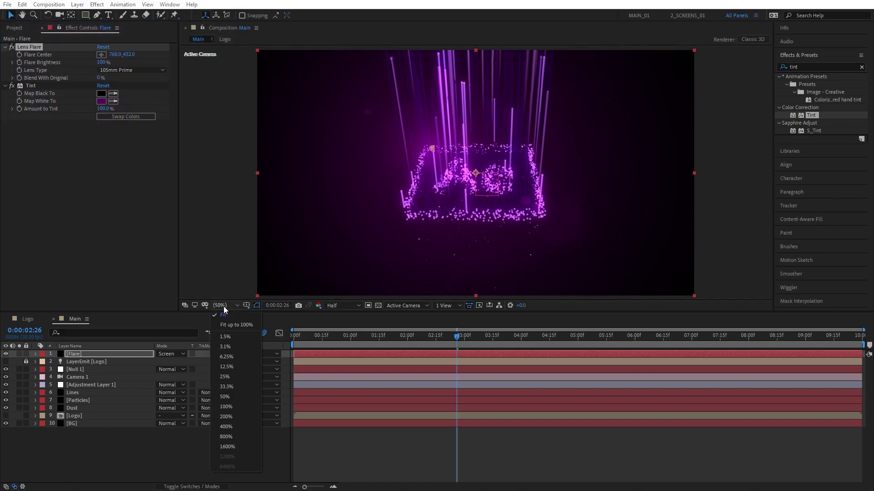
click(227, 382)
drag(453, 161, 368, 114)
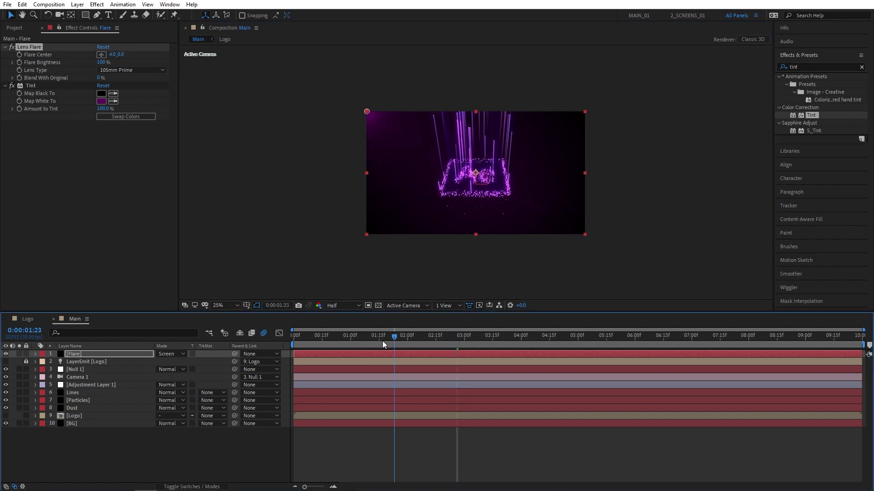
key(Home)
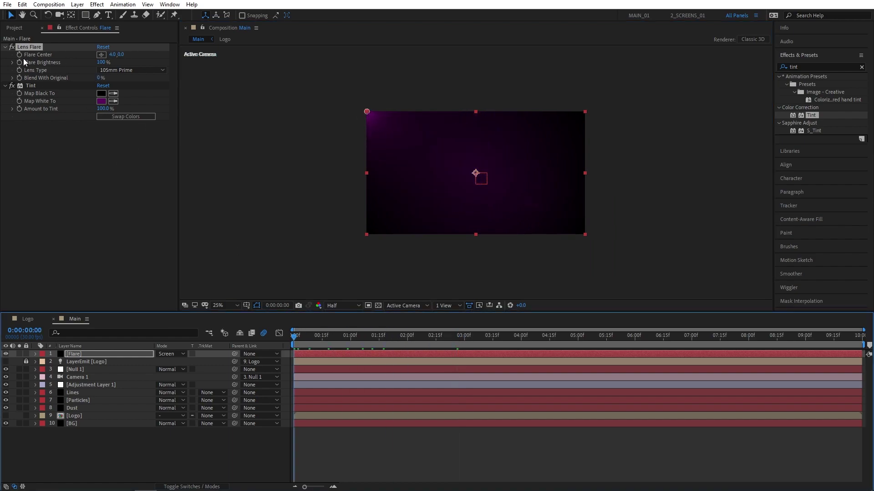
click(136, 137)
Keyframe the flare centre at the top-right at 5 s and Easy Ease both keyframes
click(578, 340)
drag(371, 110, 587, 111)
drag(576, 337, 429, 342)
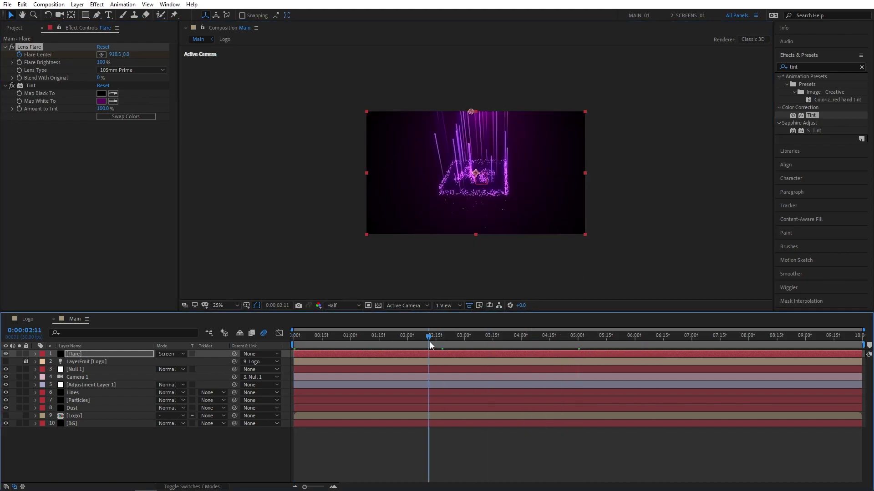
key(u)
drag(588, 364, 291, 370)
key(F9)
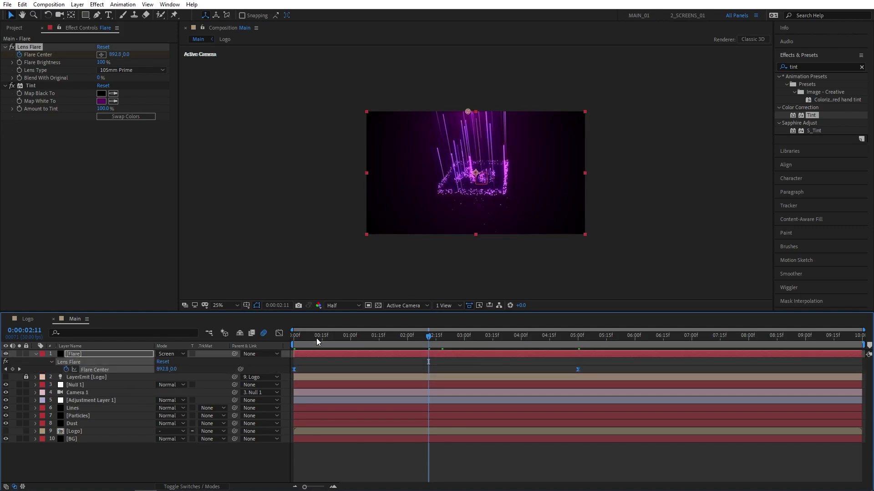
drag(315, 337, 244, 356)
Create a black solid named Jaws and apply CC Jaws to it
right_click(98, 460)
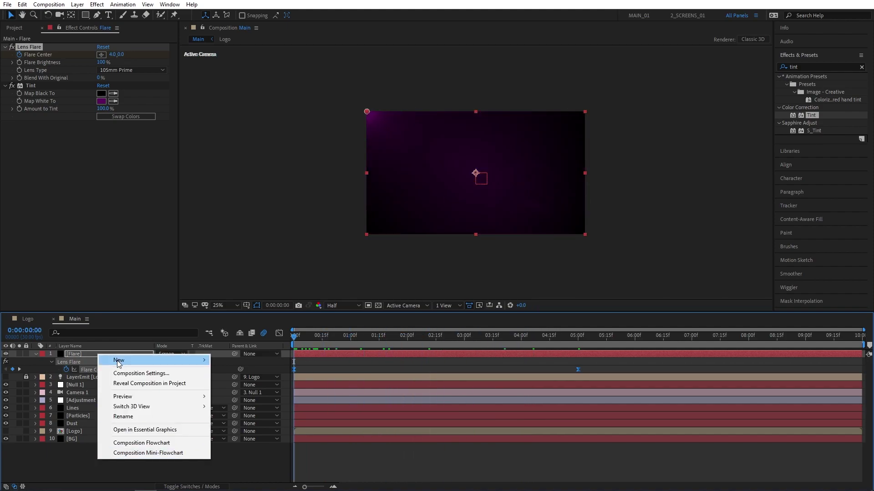
mouse_move(119, 364)
click(241, 381)
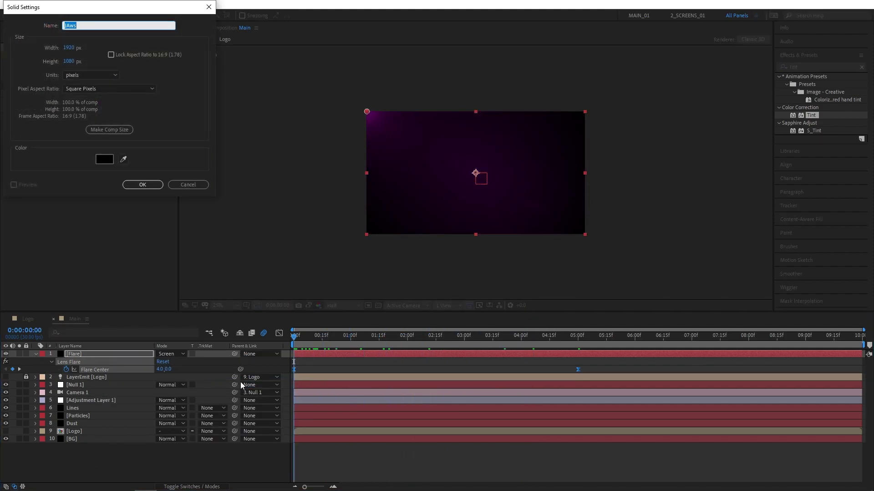
key(Return)
click(806, 68)
text(jaw)
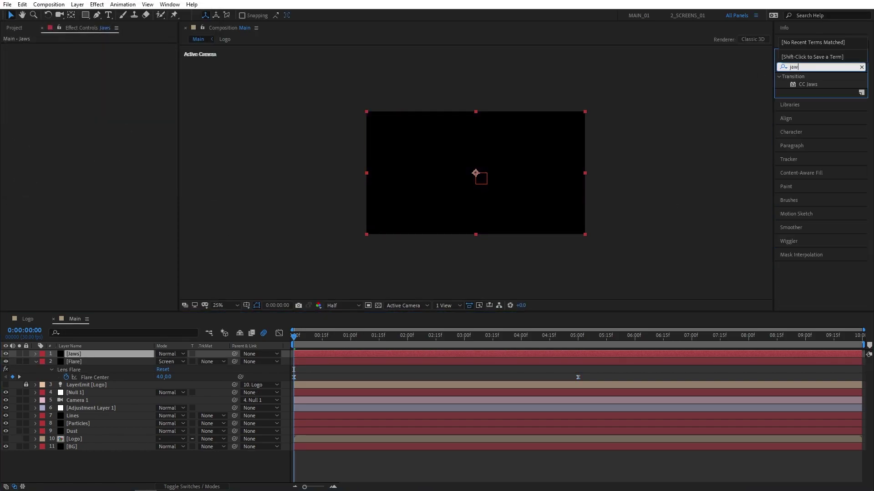
text(s)
drag(805, 85, 83, 354)
drag(387, 342, 351, 342)
Keyframe CC Jaws Completion from 100% at 0 s to 75% at 1 s, then ease them
drag(101, 54, 292, 50)
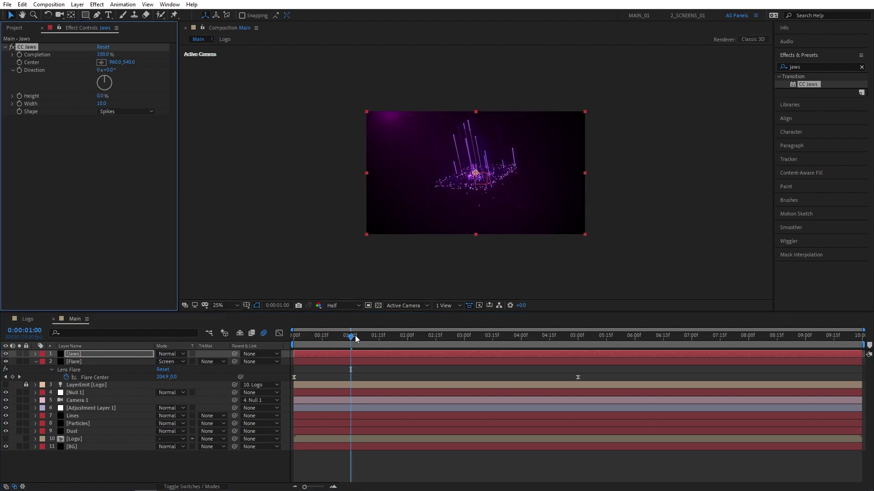
drag(355, 336, 285, 336)
click(19, 55)
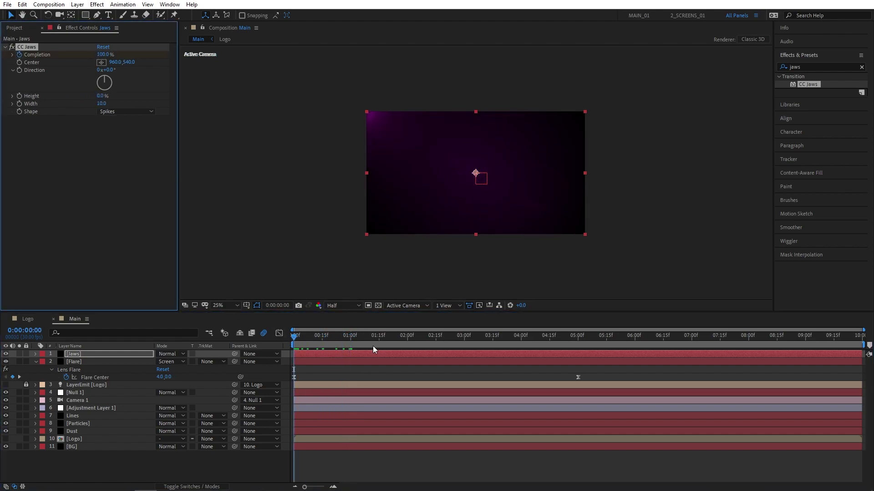
click(351, 337)
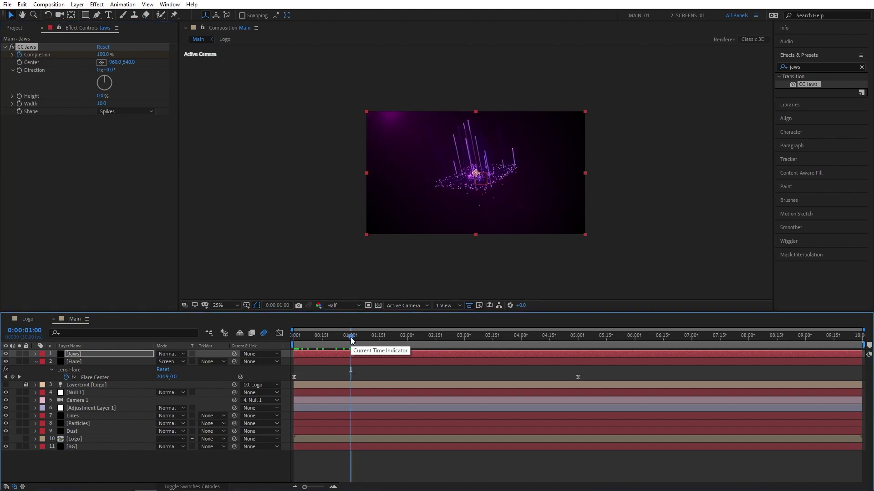
click(100, 55)
key(Return)
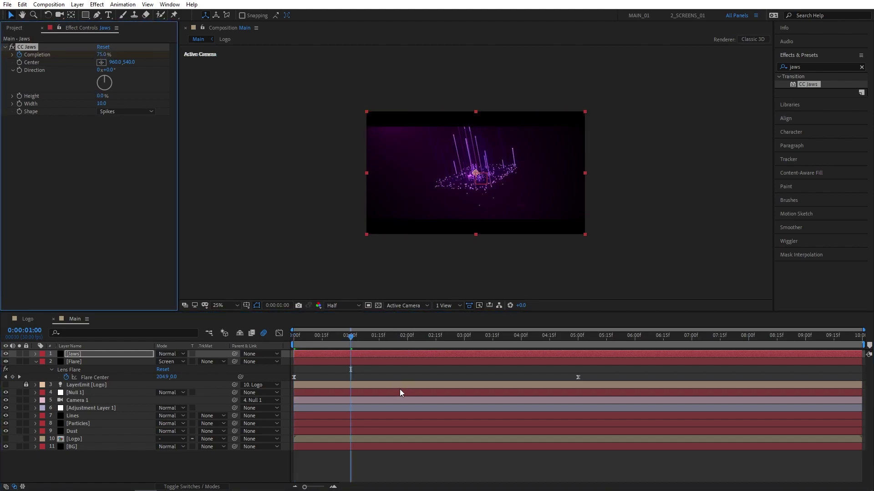
key(u)
drag(371, 364, 288, 374)
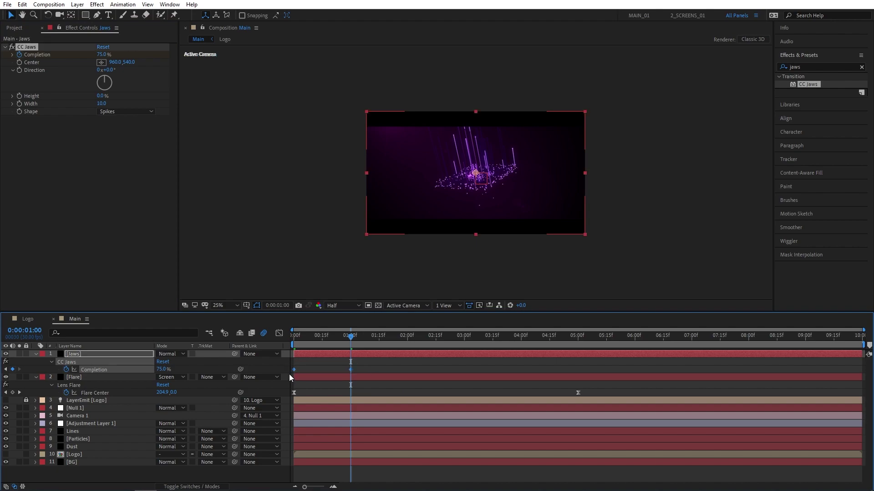
mouse_move(321, 334)
mouse_down()
mouse_move(312, 334)
mouse_move(328, 334)
mouse_up()
key(Home)
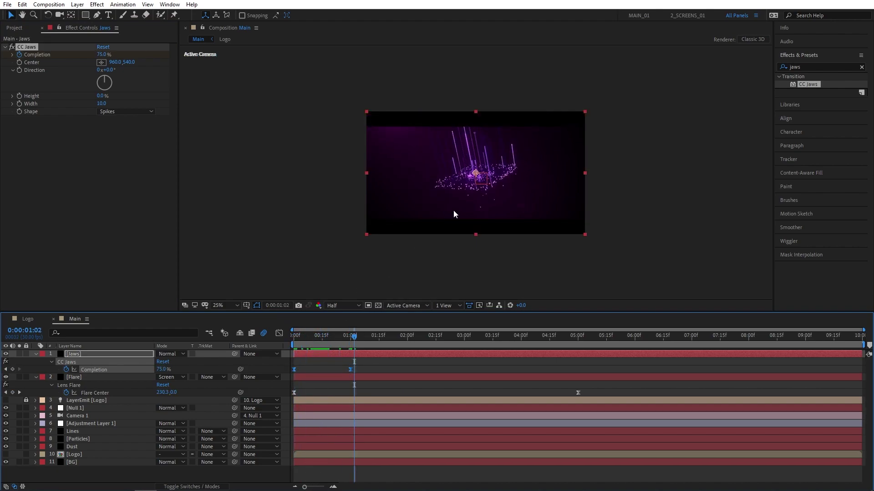
key(space)
scroll(355, 302, up, 2)
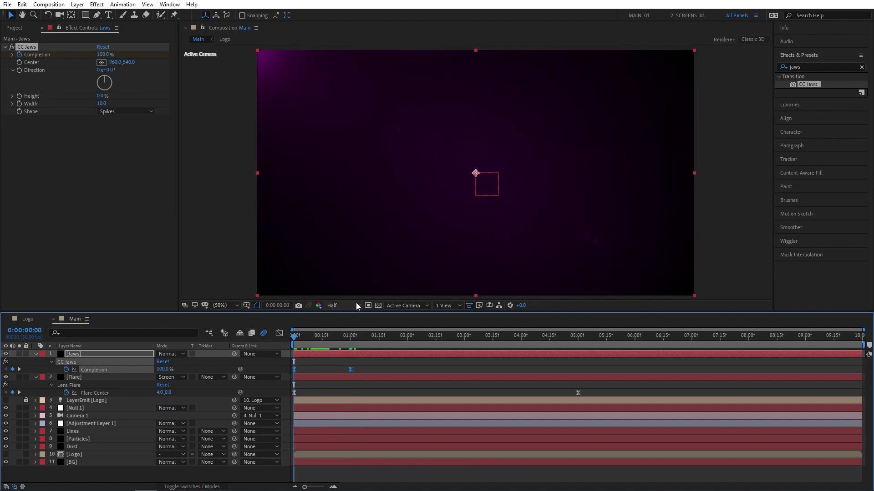
key(space)
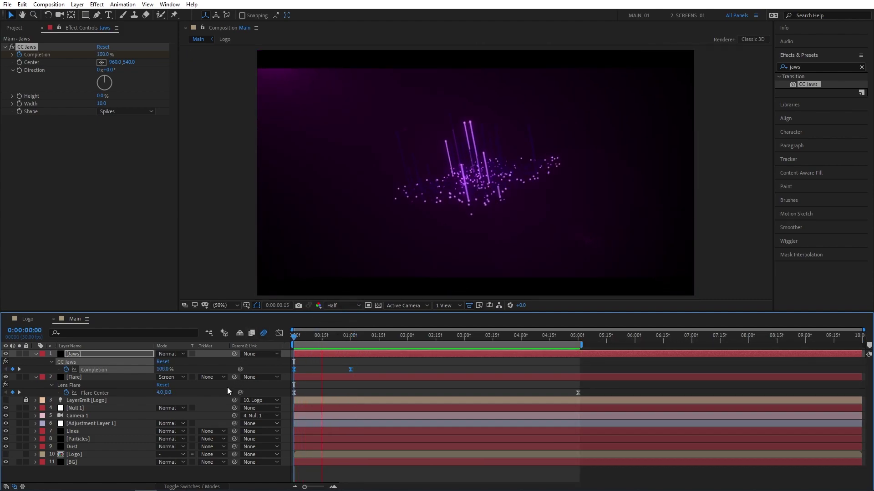